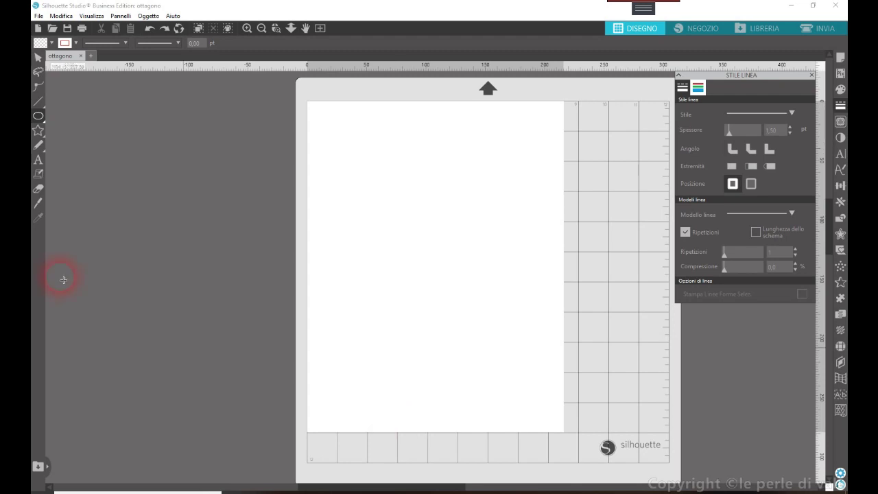
- Draw a regular polygon on the upper part of the page and set it to 8 sides, about 97 mm across
left_click(40, 133)
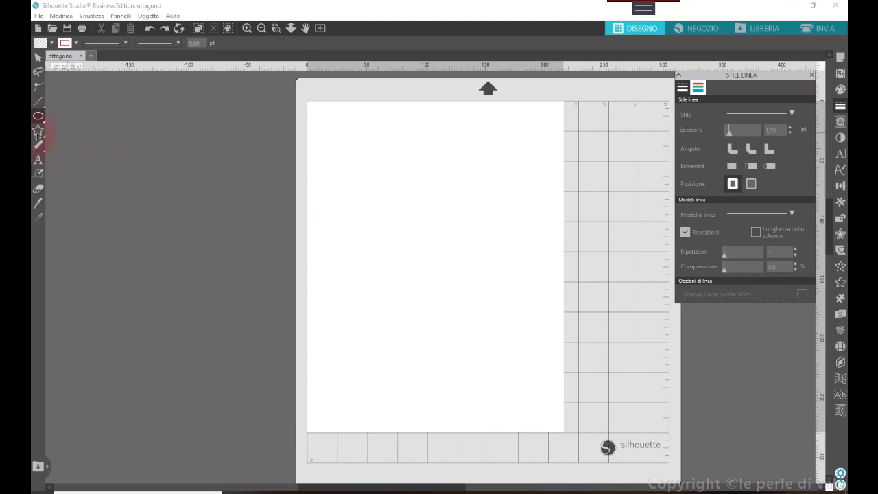
mouse_move(45, 117)
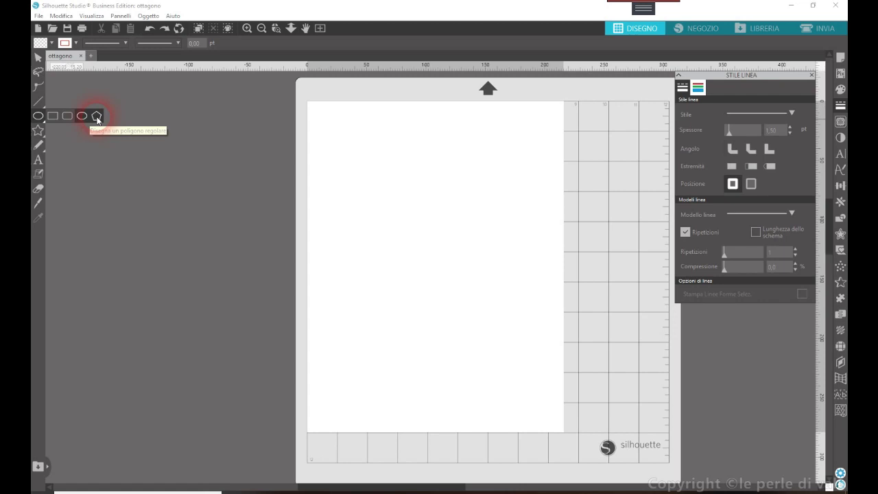
left_click(97, 118)
left_click_drag(415, 201, 433, 251)
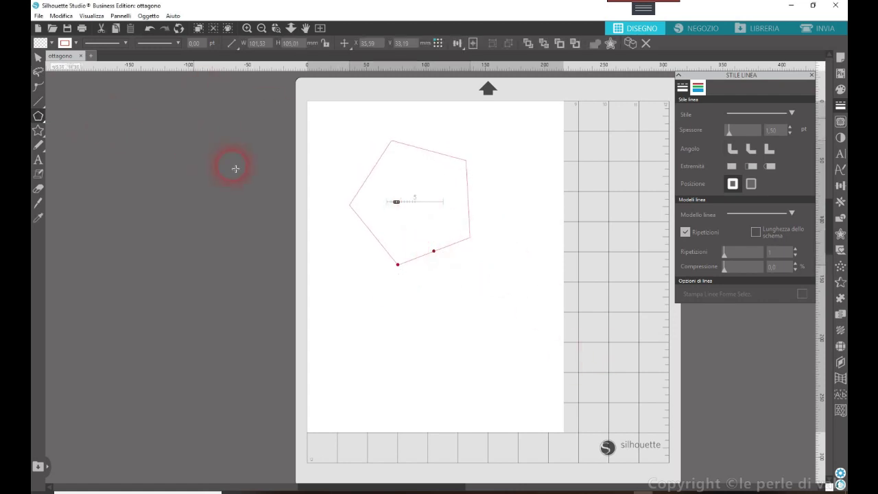
left_click(400, 205)
mouse_move(401, 205)
left_mouse_down()
mouse_move(442, 205)
mouse_move(405, 207)
left_mouse_up()
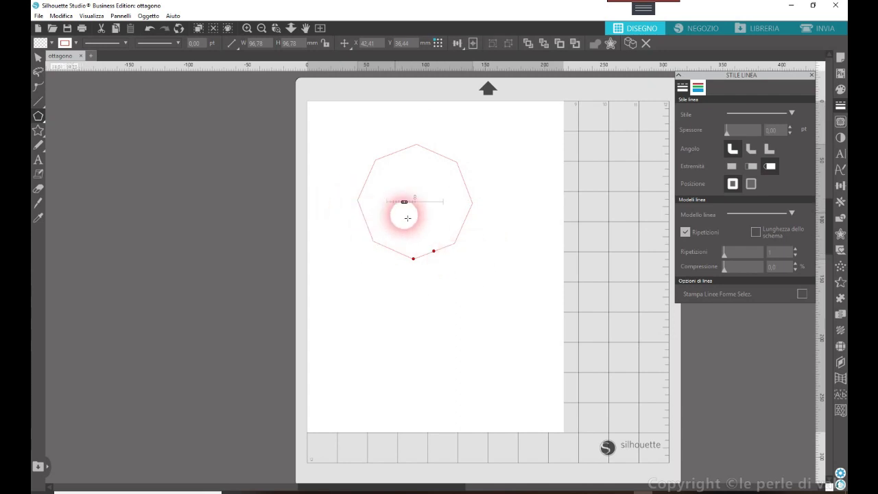
- Move the octagon to about X 57 mm, Y 72 mm on the page and convert it to a path
left_click(39, 58)
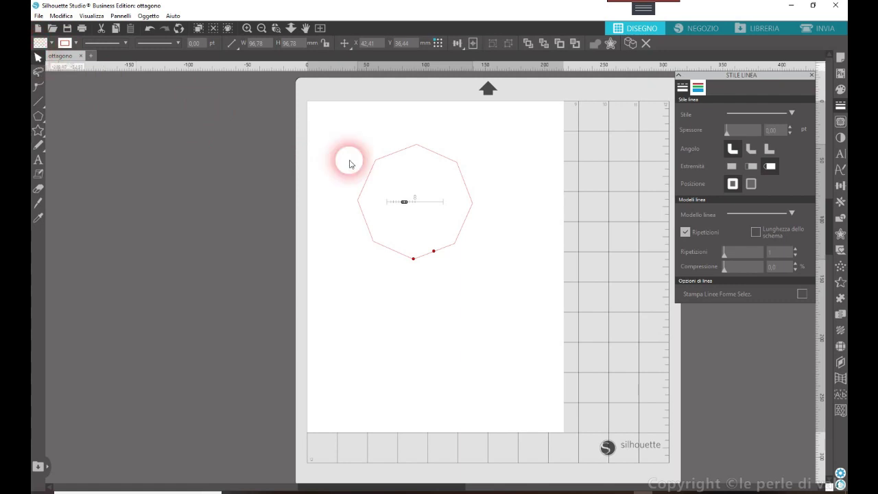
left_click_drag(337, 129, 505, 334)
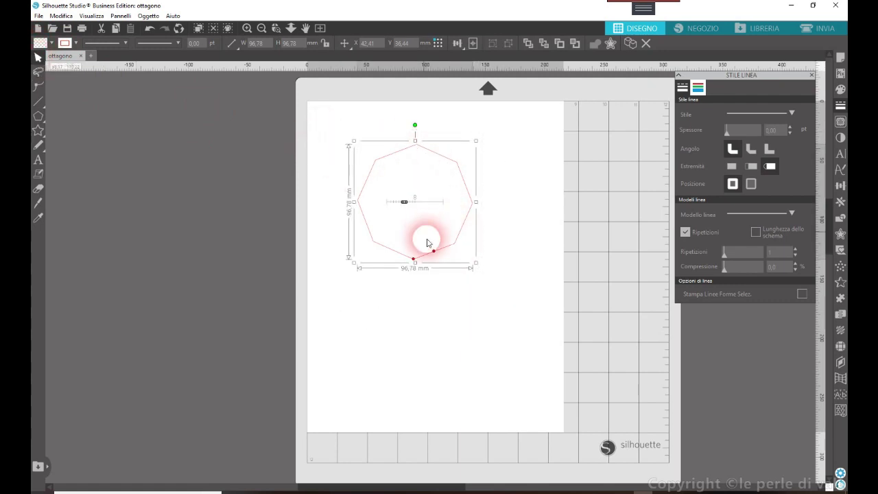
left_click_drag(444, 256, 465, 303)
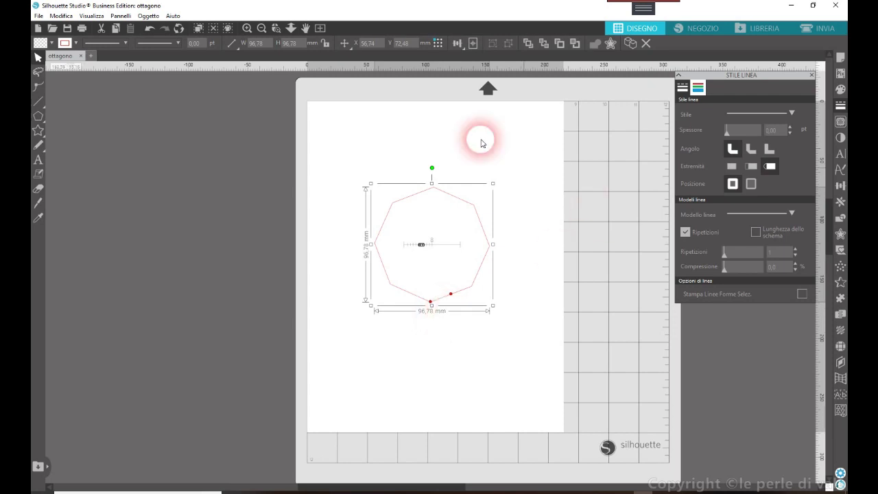
left_click_drag(334, 140, 525, 346)
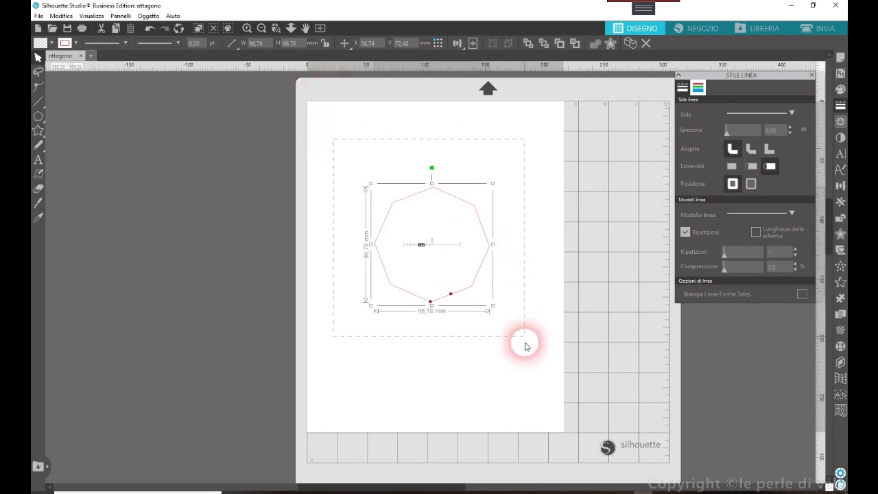
right_click(456, 301)
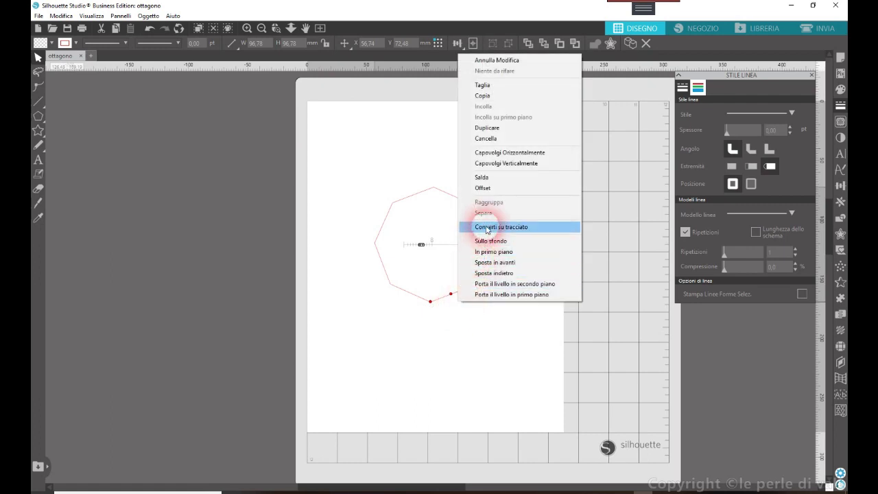
left_click(487, 228)
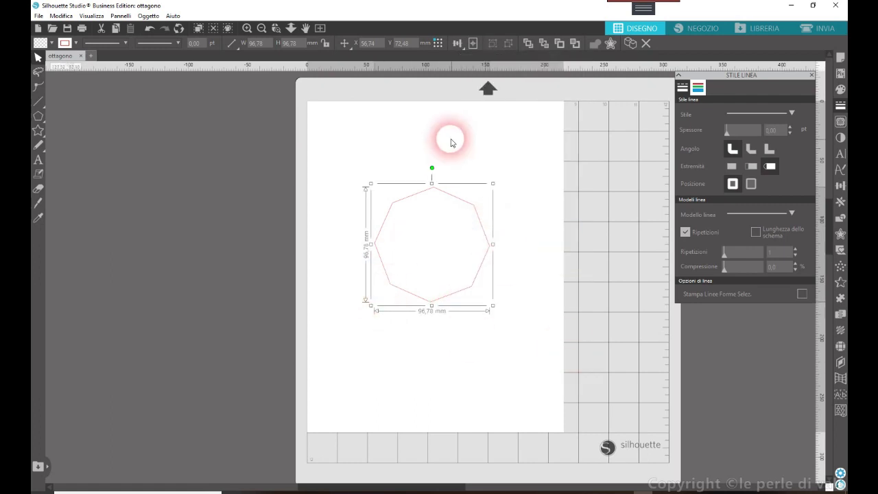
- Set the octagon's line thickness to 1.25 pt
left_click(790, 128)
left_click(789, 128)
left_click(790, 127)
left_click(790, 128)
left_click(790, 128)
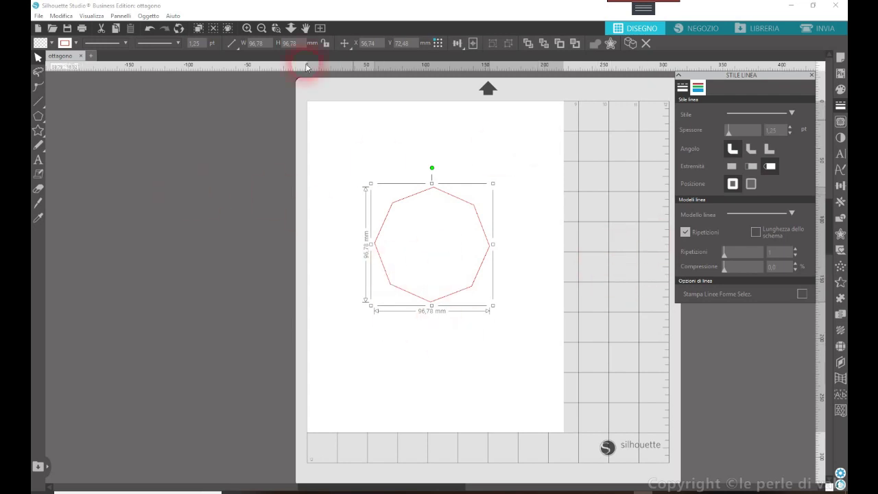
- Save the drawing to the hard disk as ottagono in Silhouette Studio V3 format, replacing the existing file
left_click(39, 15)
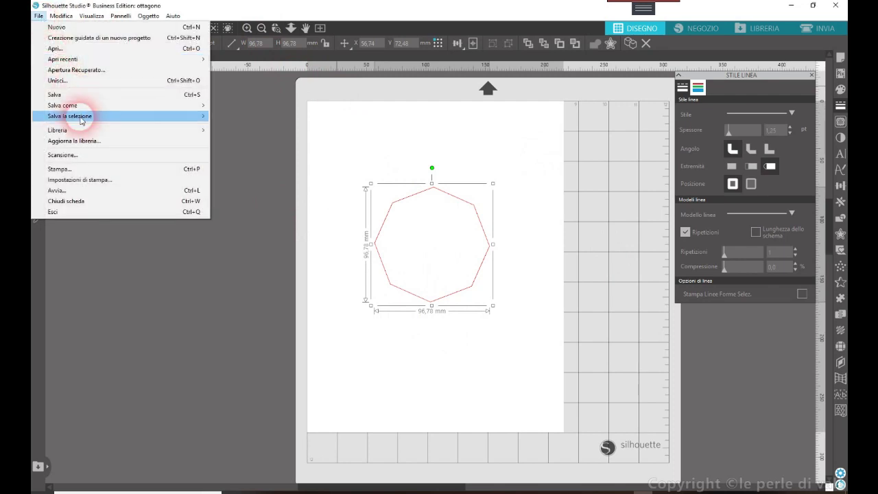
mouse_move(103, 107)
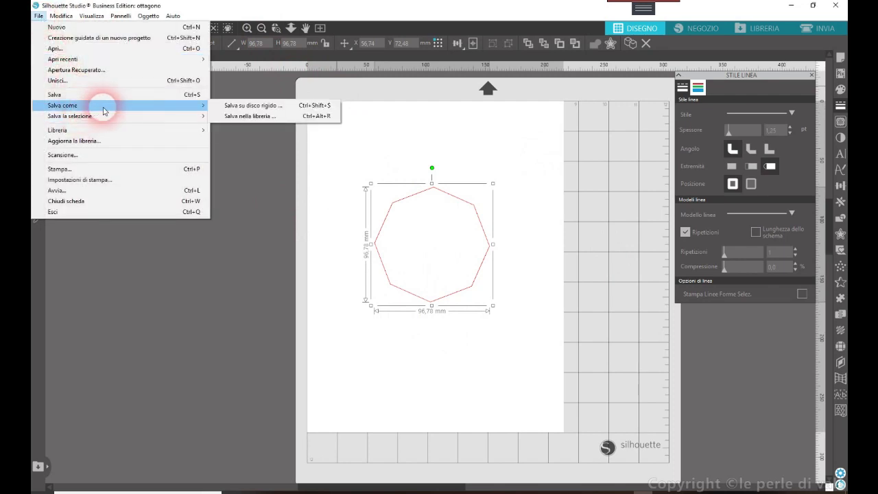
left_click(233, 106)
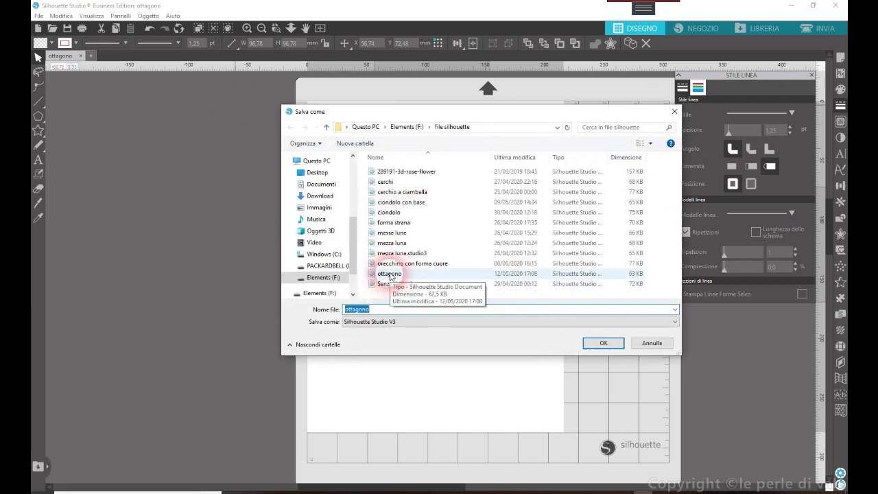
left_click(595, 345)
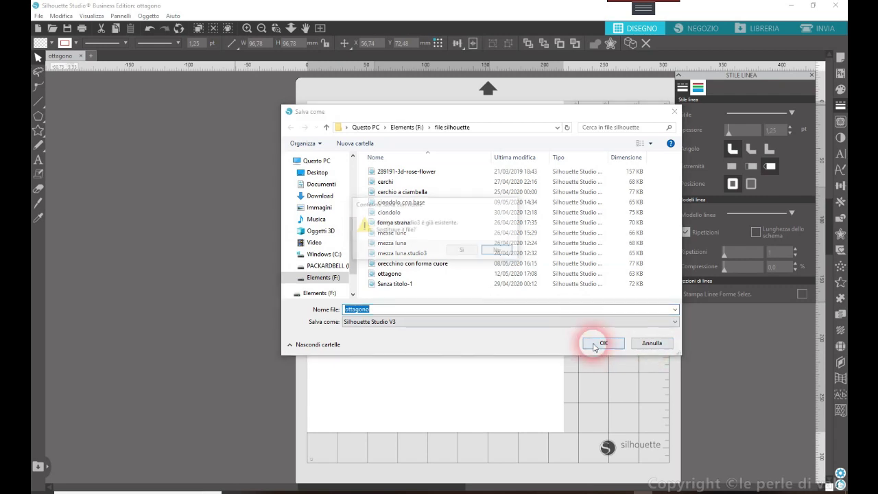
left_click(459, 251)
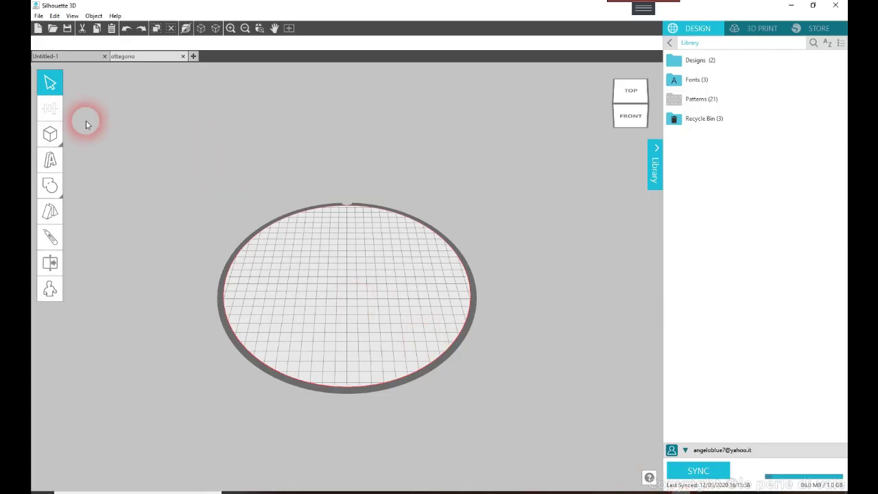
- Switch to Silhouette 3D, open the ottagono file from the file silhouette folder and import it as an Extrusion
left_click(39, 15)
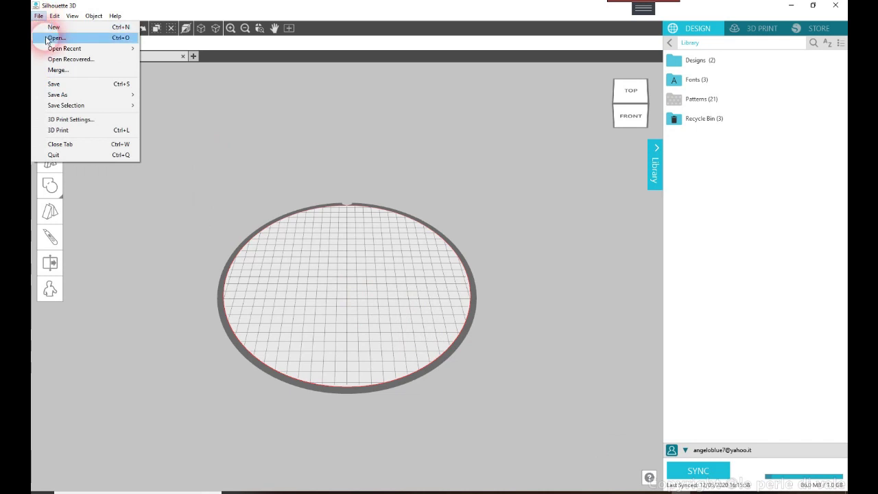
left_click(55, 37)
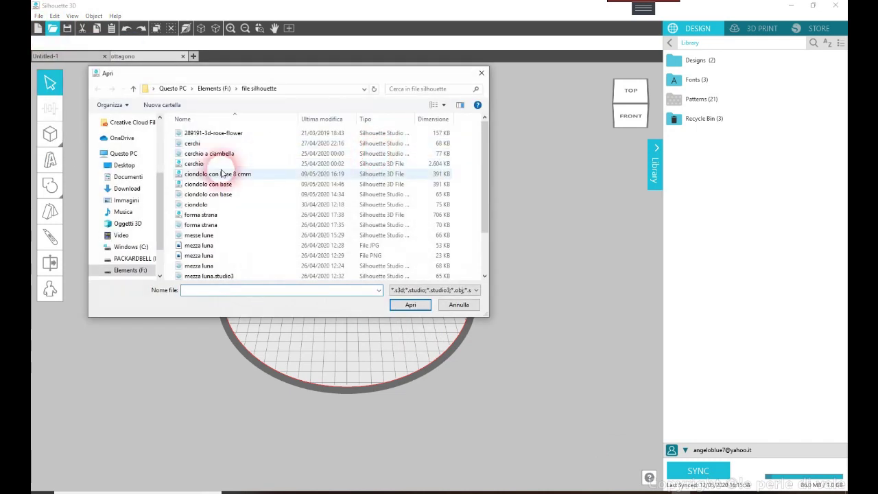
scroll(221, 217, "down", 2)
left_click(194, 264)
left_click(416, 306)
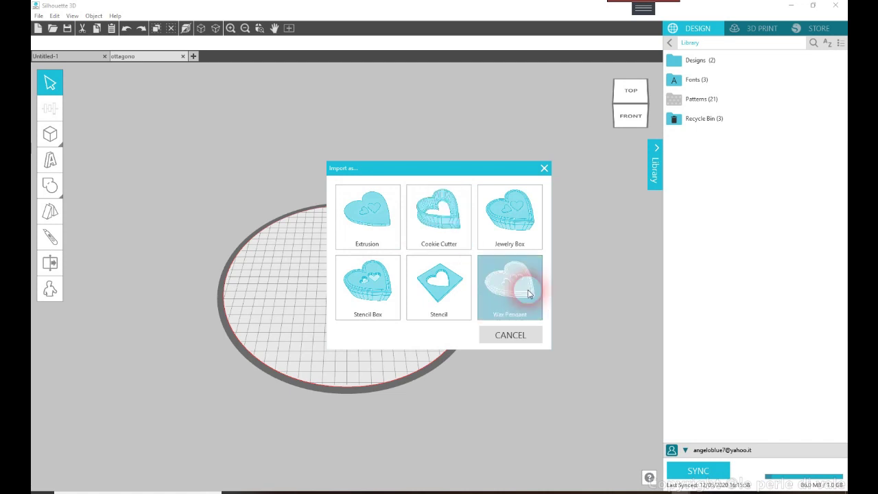
left_click(354, 220)
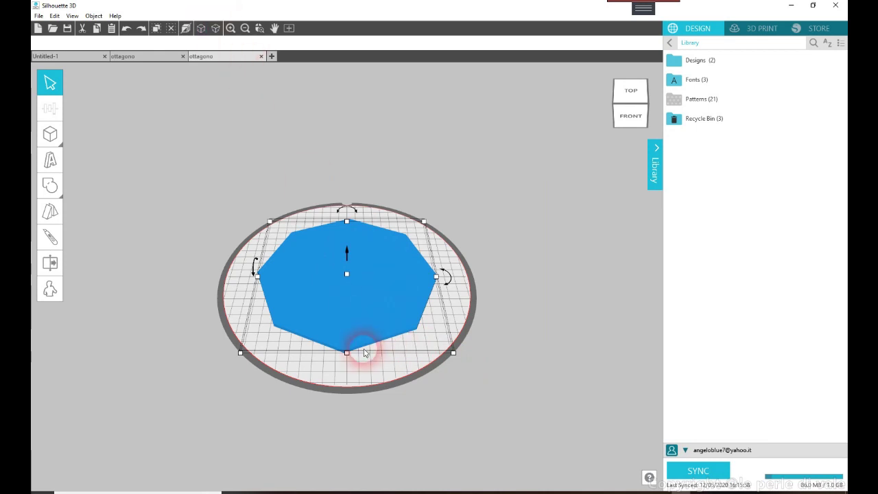
- Set the extruded octagon's width and depth to 50 mm each
left_click(341, 254)
left_click(292, 43)
left_click(315, 44)
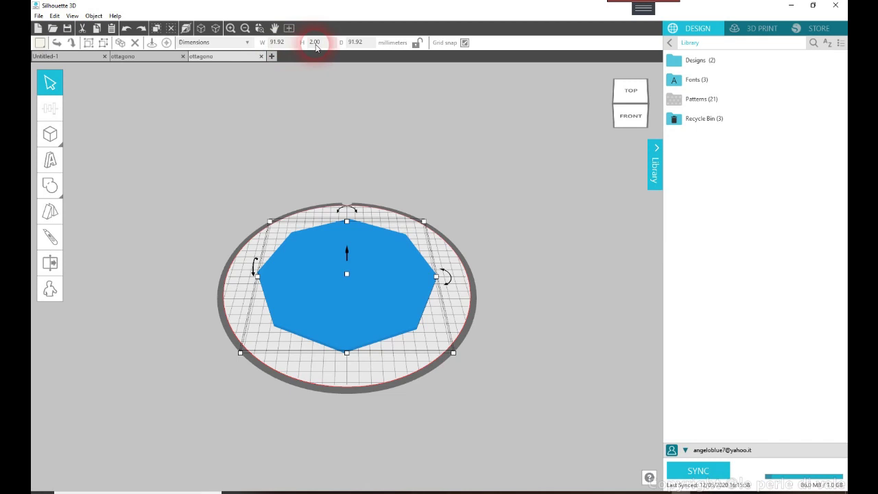
double_click(277, 43)
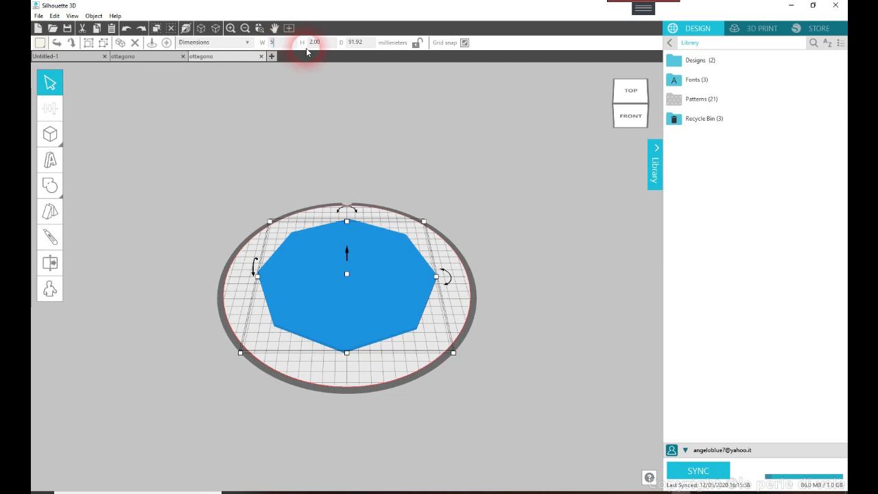
double_click(357, 42)
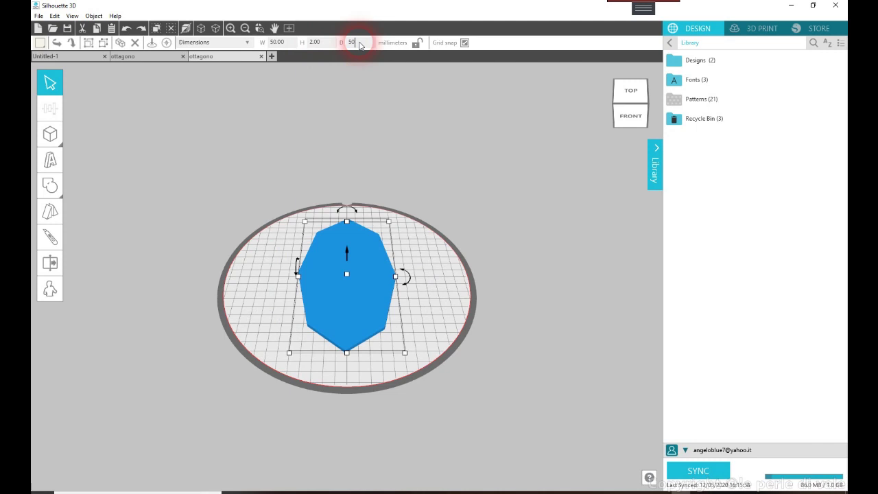
type("50")
key("Return")
left_click(367, 94)
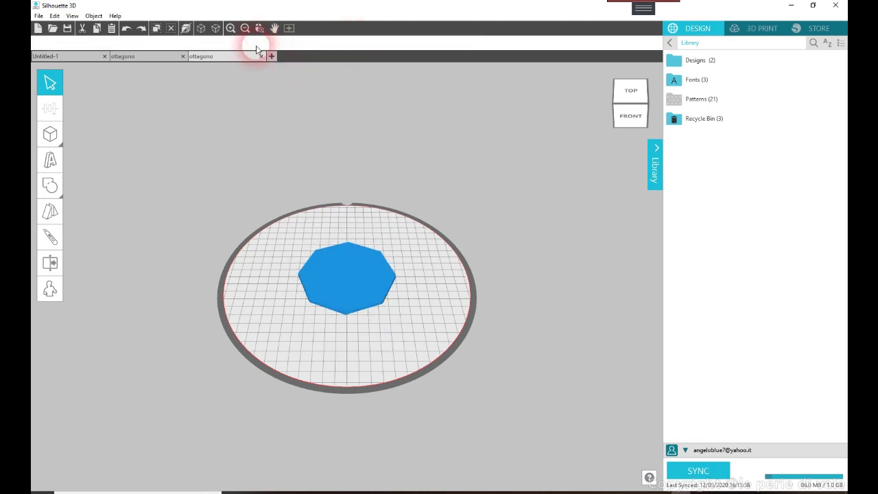
- Set the octagon's height to 3 mm
left_click(313, 289)
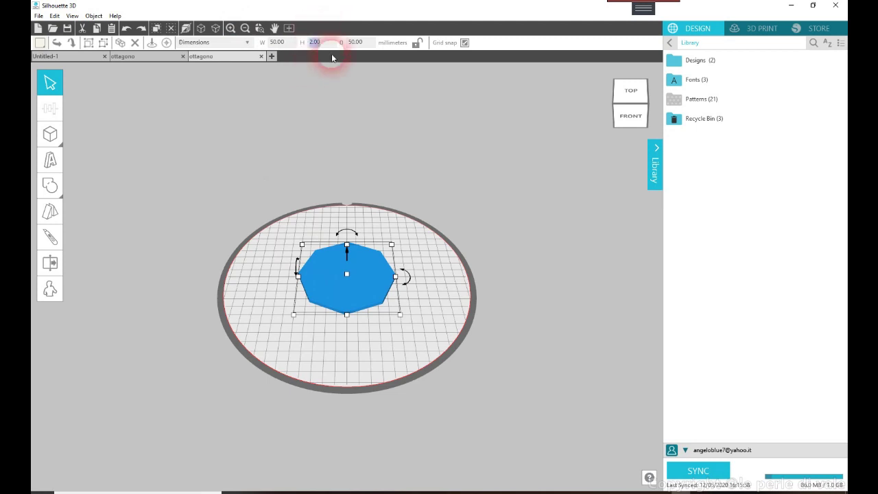
type("3")
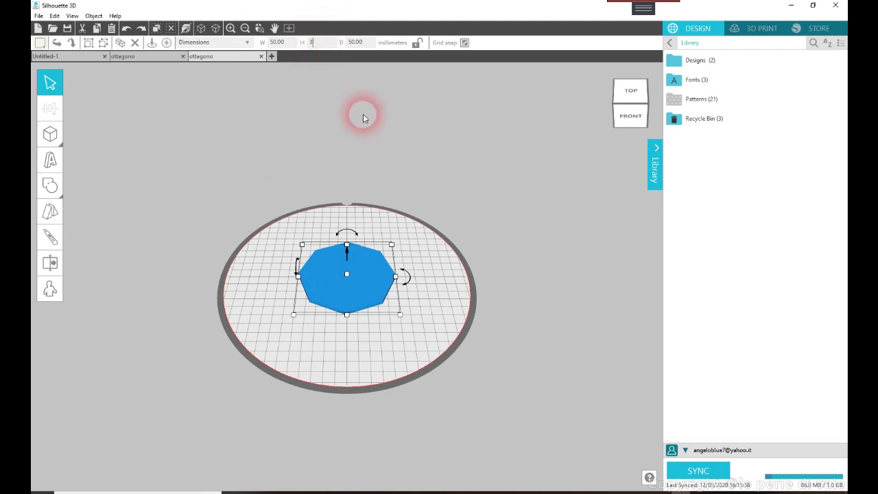
left_click(363, 117)
- Duplicate the octagon and colour the copy green
left_click(354, 300)
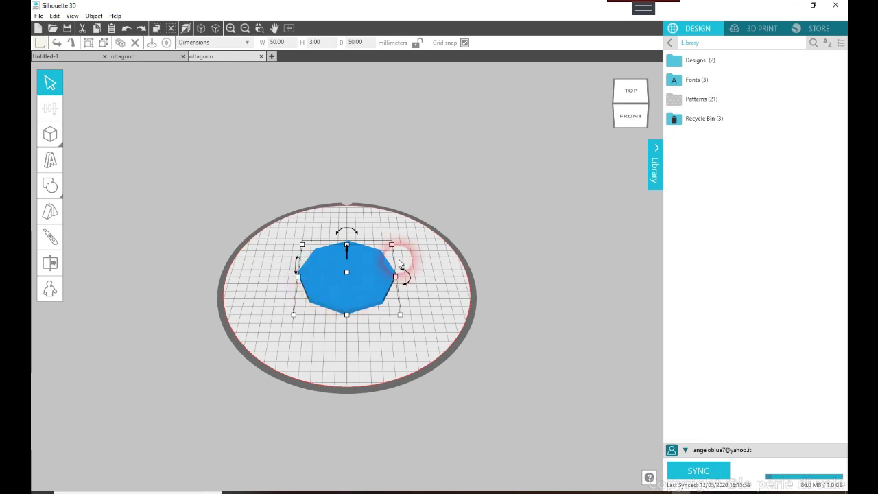
left_click(374, 284)
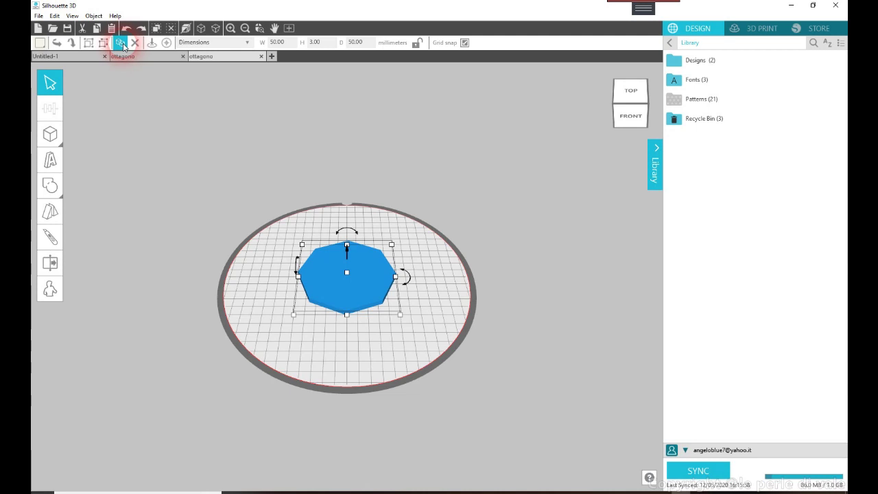
right_click(367, 293)
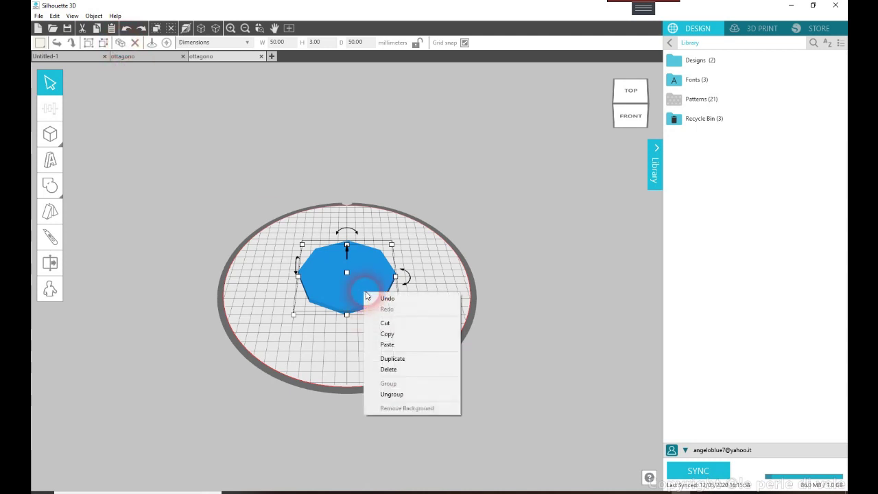
left_click(392, 358)
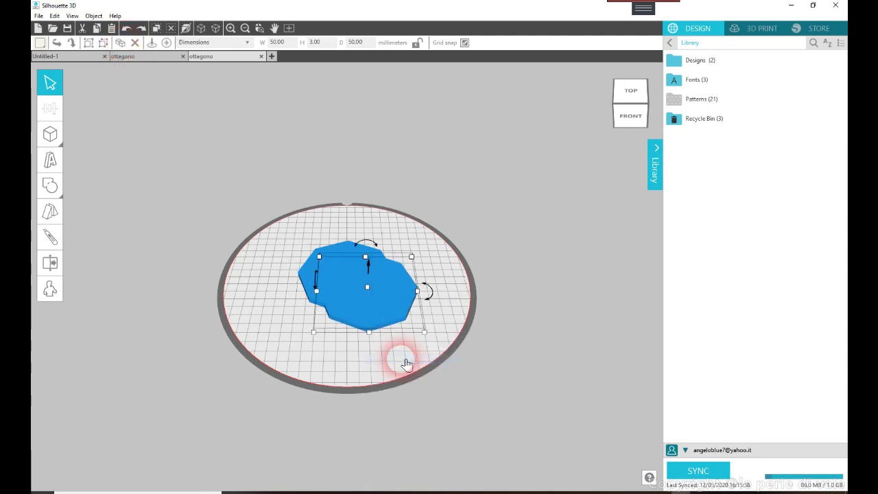
left_click(40, 44)
left_click(75, 63)
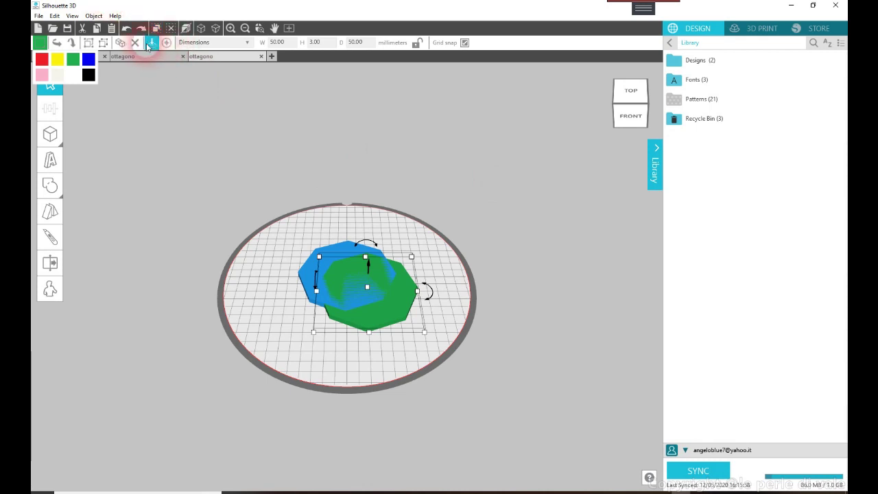
- Centre the green octagon on the plate, set its width and depth to 45 mm, and dismiss the printer registration pop-up
left_click(166, 43)
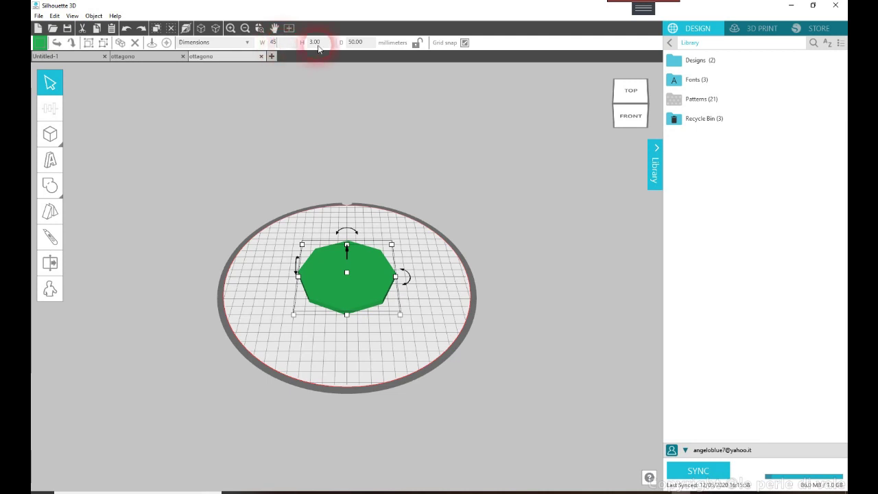
left_click(357, 42)
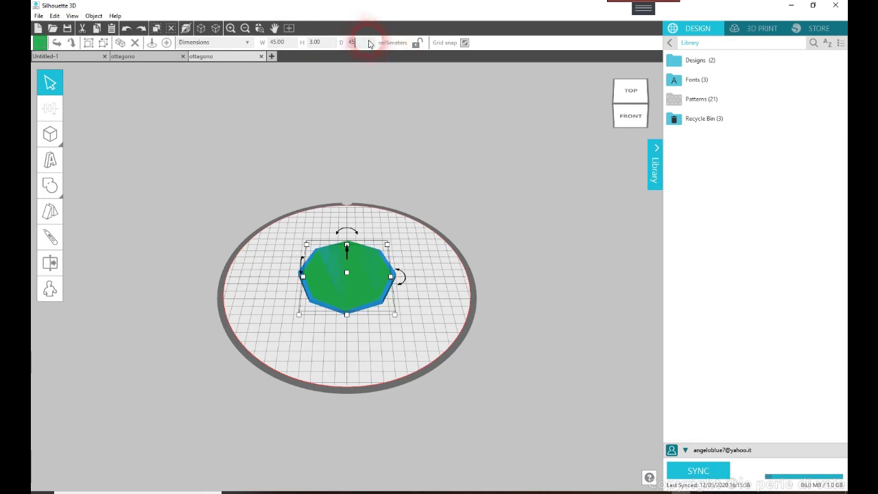
type("45")
left_click(377, 79)
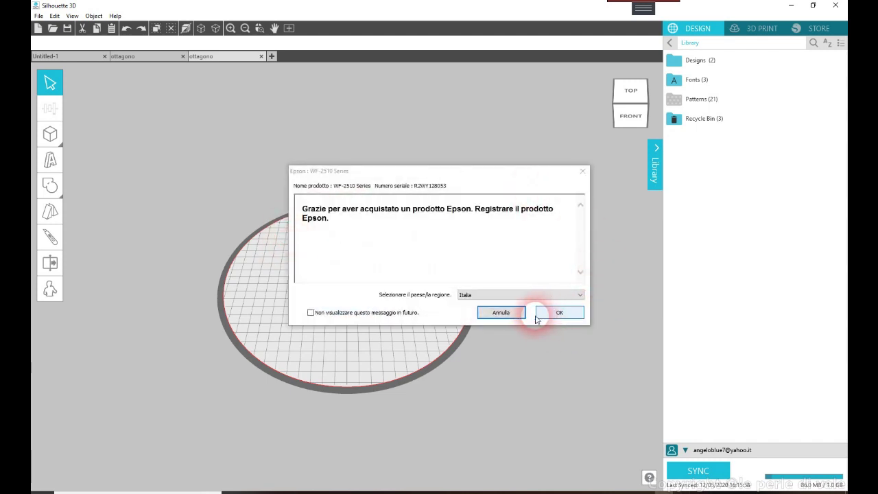
left_click(515, 312)
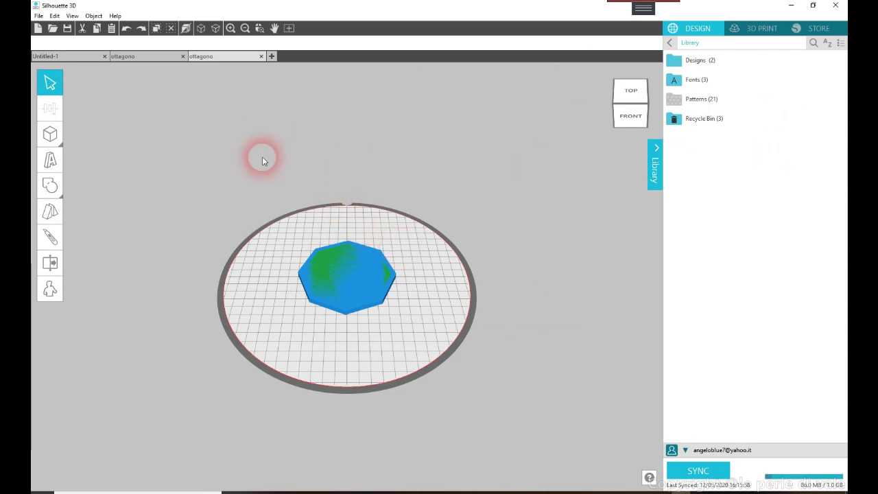
- Subtract the smaller green octagon from the larger one to form an octagonal ring, and shift the ring slightly toward the plate's front
left_click_drag(267, 212, 425, 349)
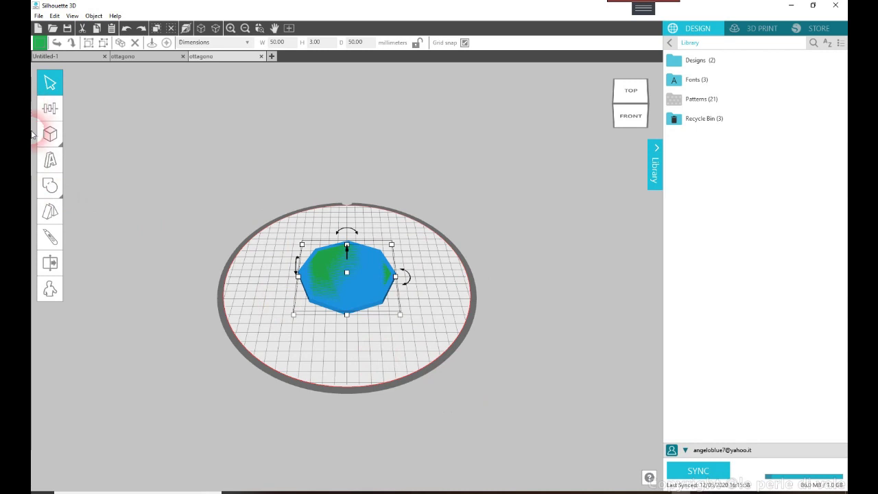
left_click(55, 194)
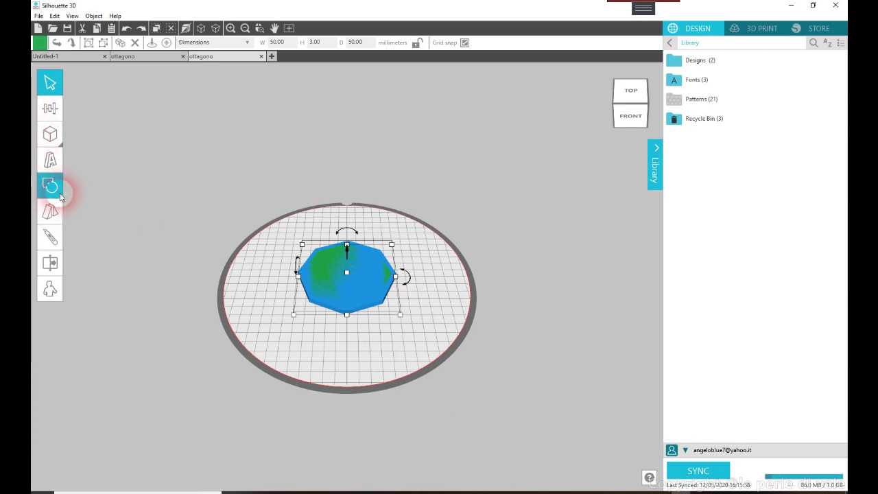
left_click(59, 195)
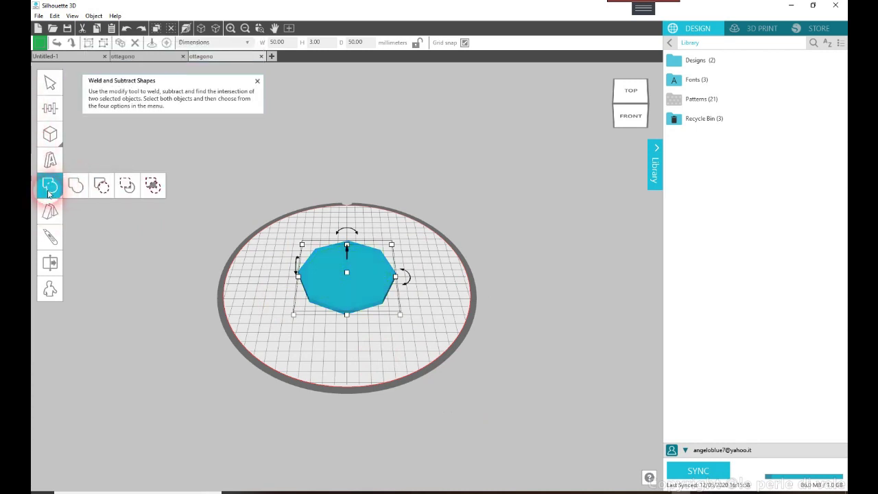
left_click(101, 187)
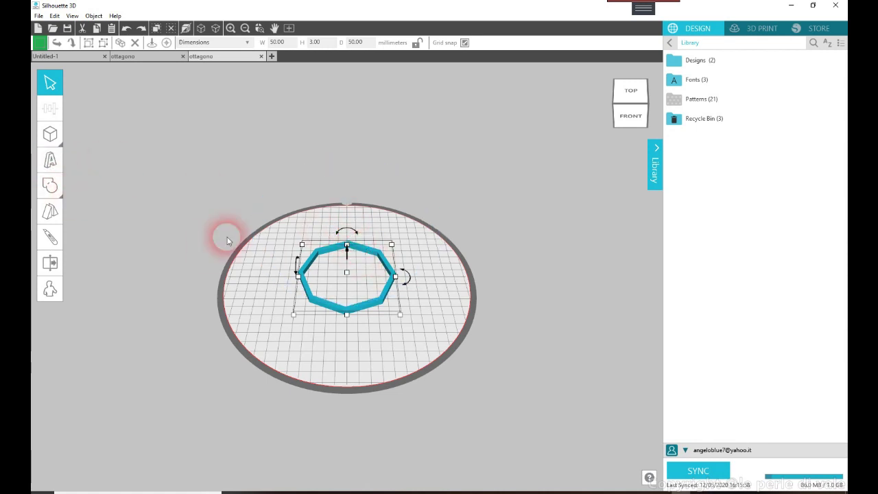
left_click_drag(364, 304, 359, 321)
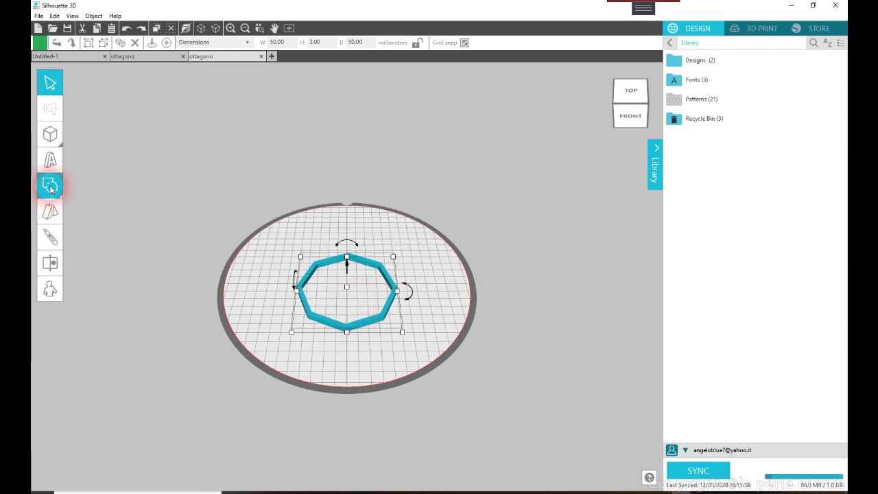
- Add a cylinder behind the octagonal ring and set its height to 2 mm
left_click(55, 134)
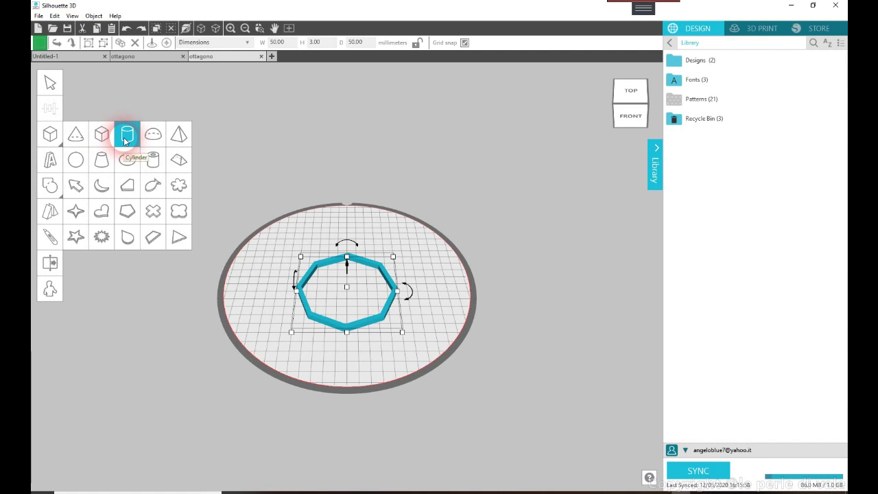
left_click(125, 139)
left_click_drag(358, 266, 390, 223)
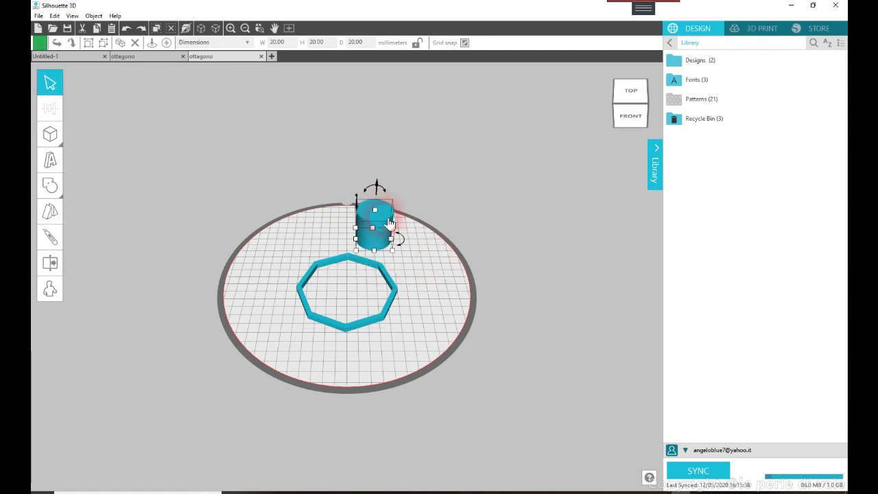
left_click(392, 229)
left_click(359, 233)
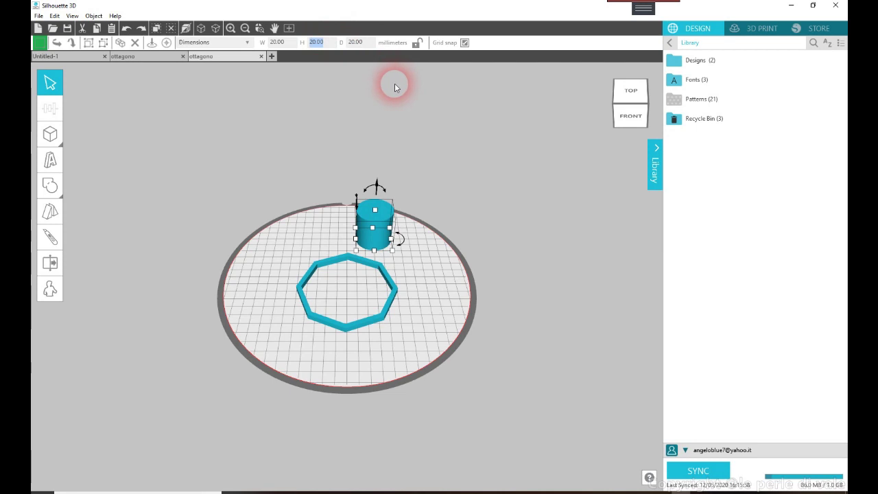
type("2")
key("Return")
left_click(380, 206)
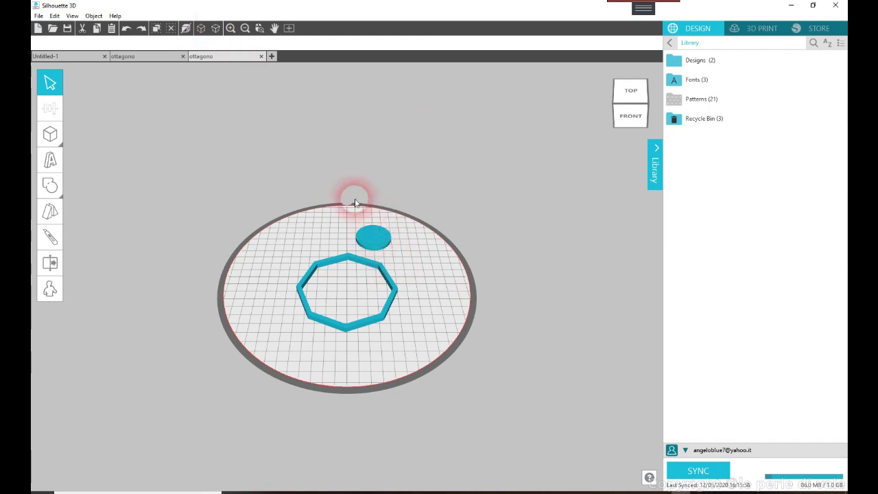
- Set the flat cylinder's width and depth to 10 mm each
left_click(380, 238)
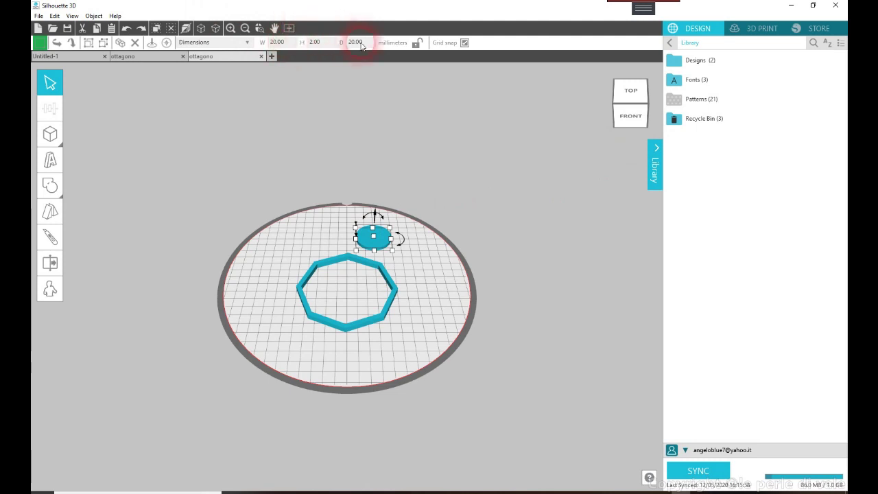
left_click(285, 42)
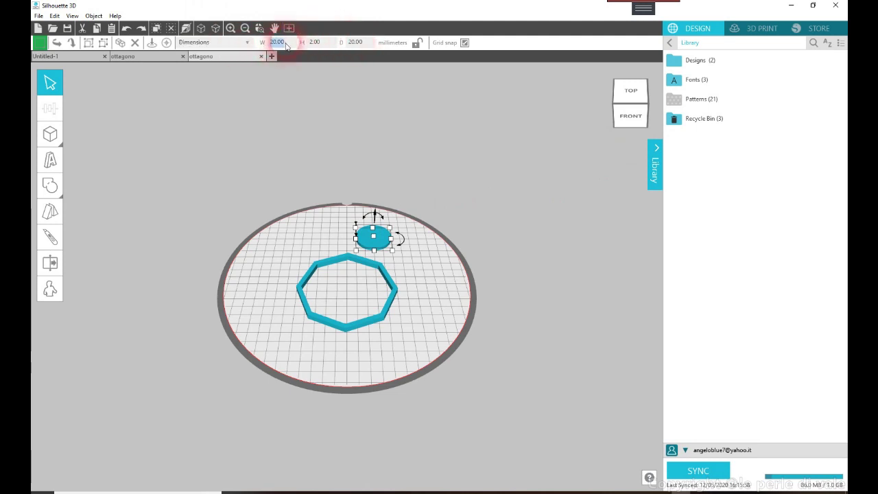
type("1")
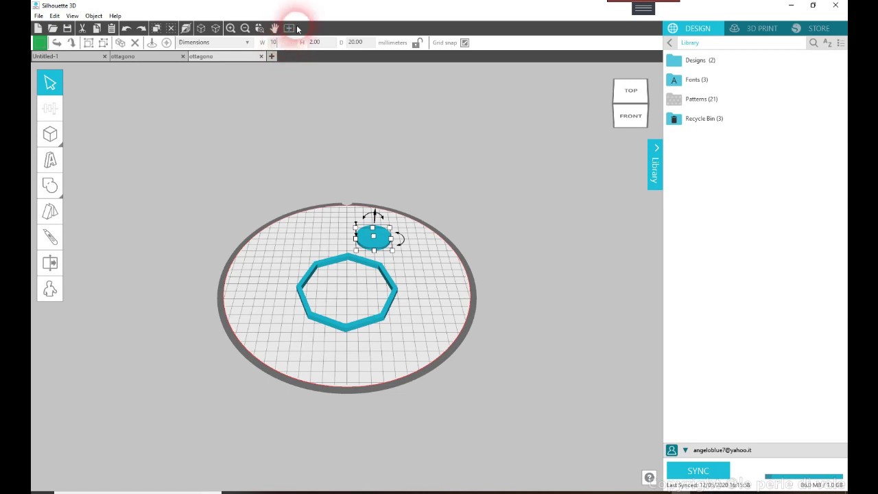
left_click(355, 43)
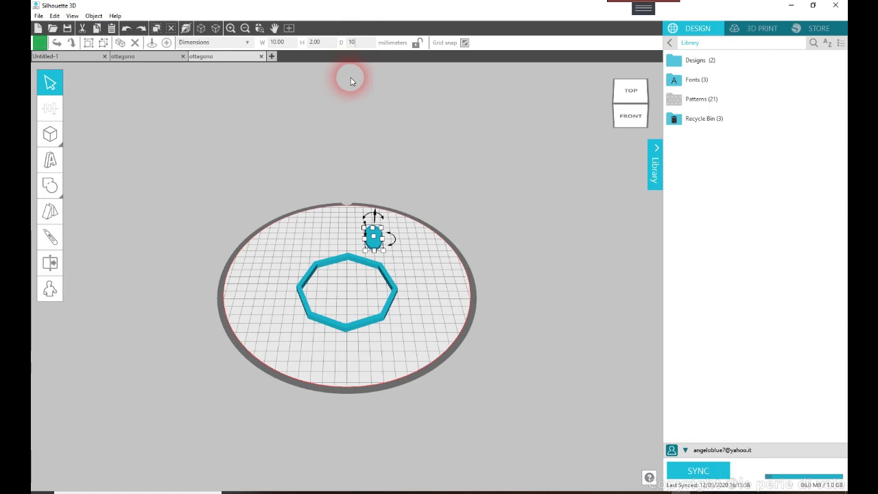
left_click(453, 249)
- Move the small disc close to the octagonal ring's rear vertex and shift the ring slightly away from it
left_click_drag(379, 239, 356, 257)
left_click_drag(649, 101, 632, 115)
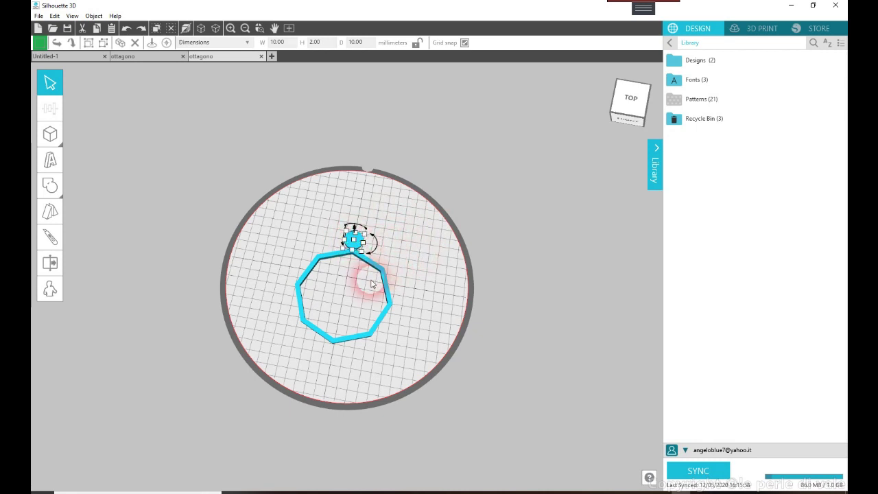
left_click_drag(384, 284, 393, 295)
left_click(392, 231)
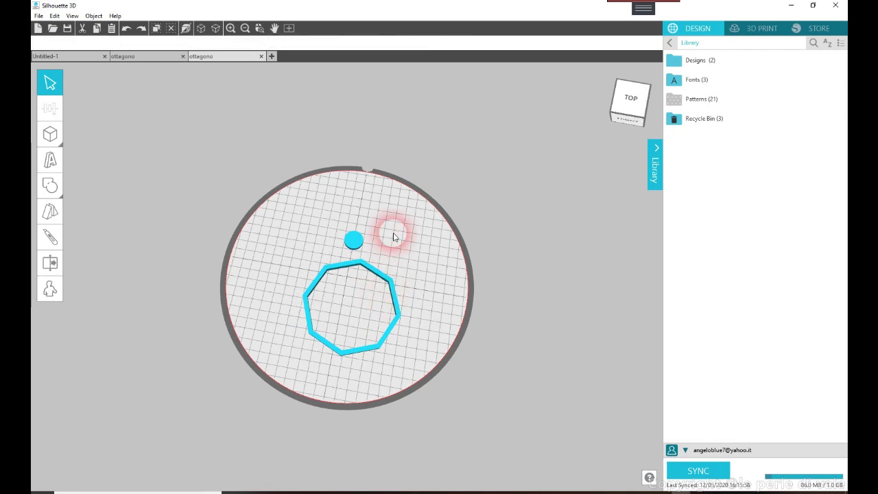
- Duplicate the 10 mm disc and colour the copy green
left_click(360, 242)
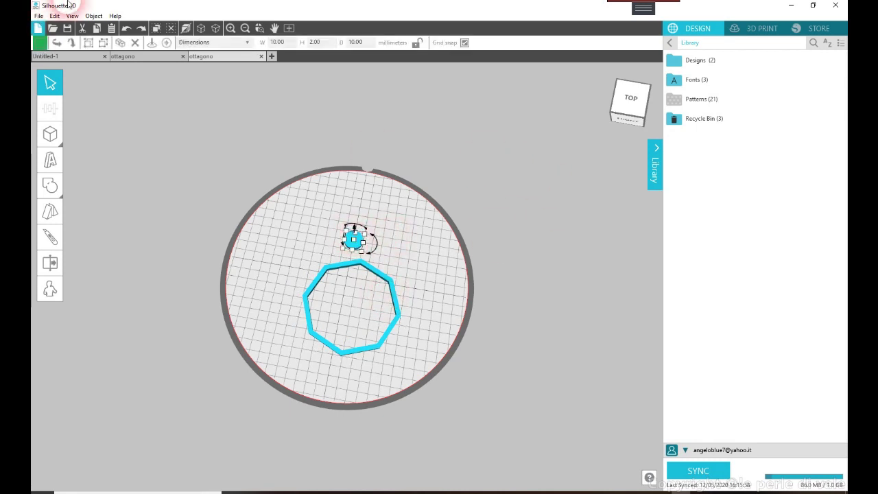
left_click(111, 27)
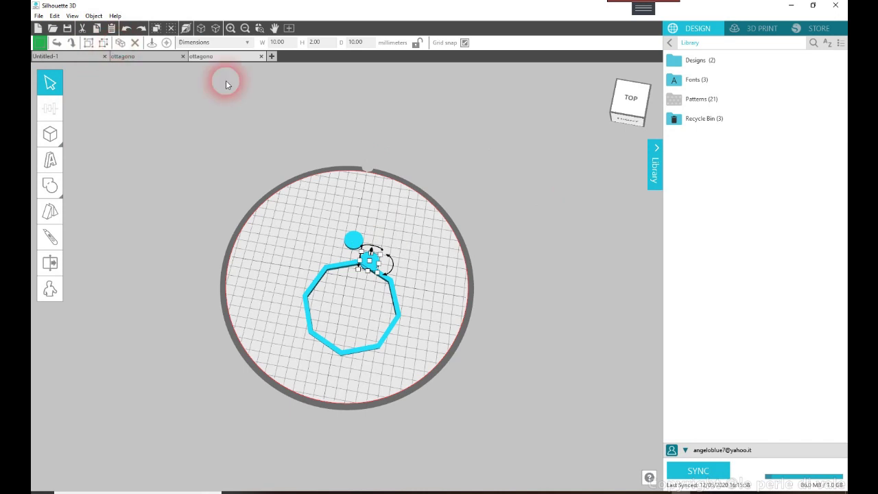
left_click(40, 44)
left_click(73, 59)
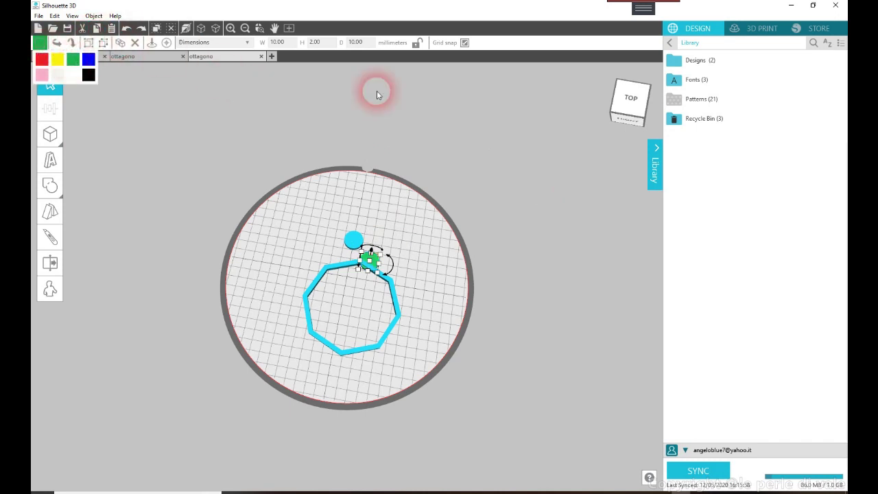
- Centre both discs on the plate and move the octagonal ring aside to the plate's left edge
left_click(166, 43)
left_click(152, 43)
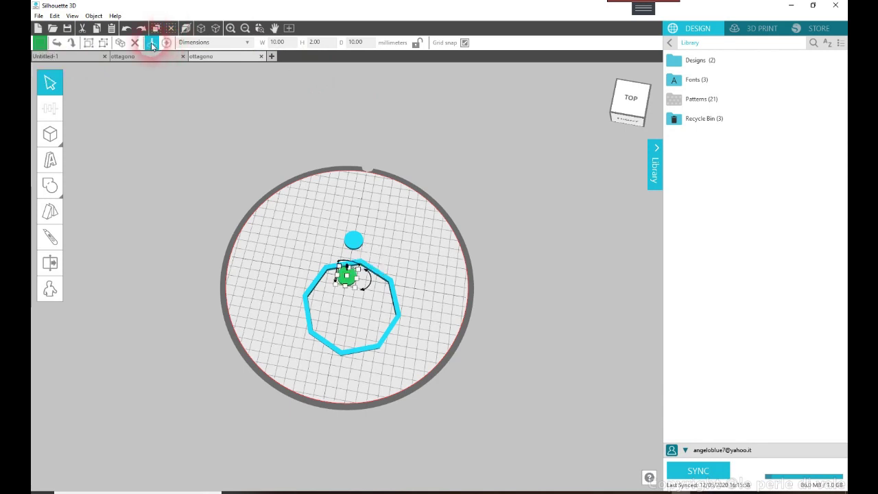
left_click(353, 288)
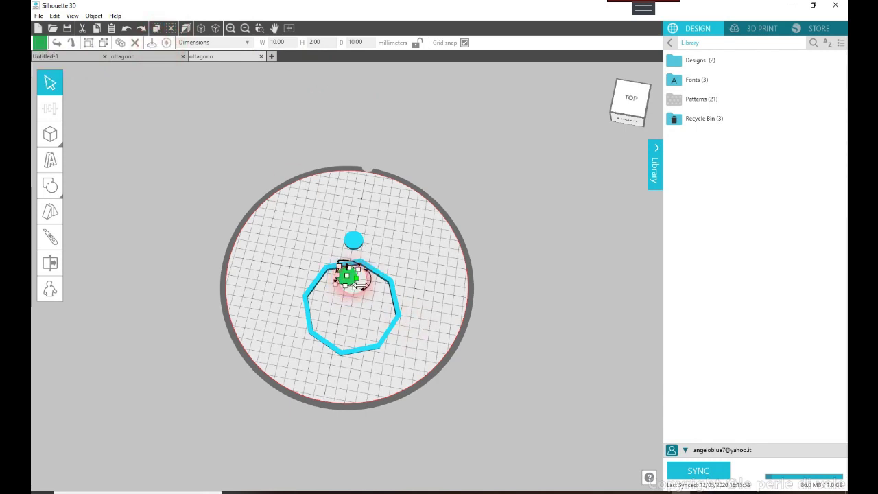
left_click(361, 237)
left_click_drag(362, 241, 298, 267)
left_click(415, 289)
left_click(337, 253)
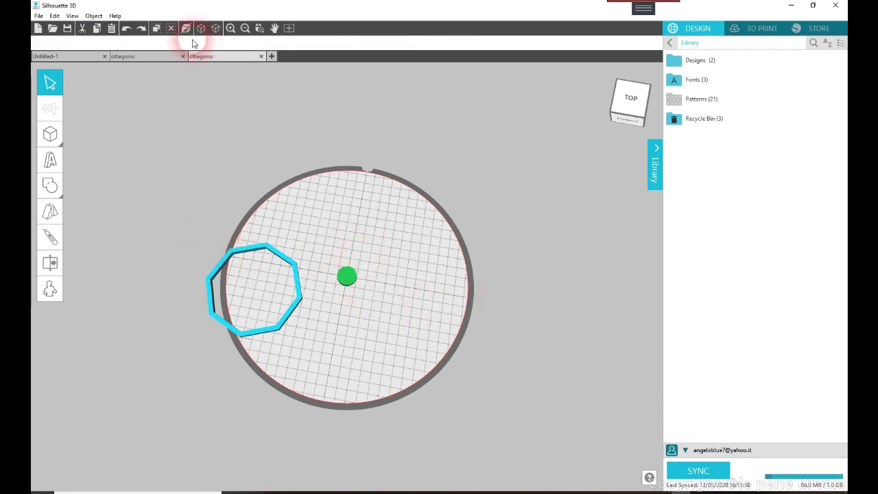
- Try a 5 mm width and depth on the centred green disc and undo the resizing
left_click(348, 278)
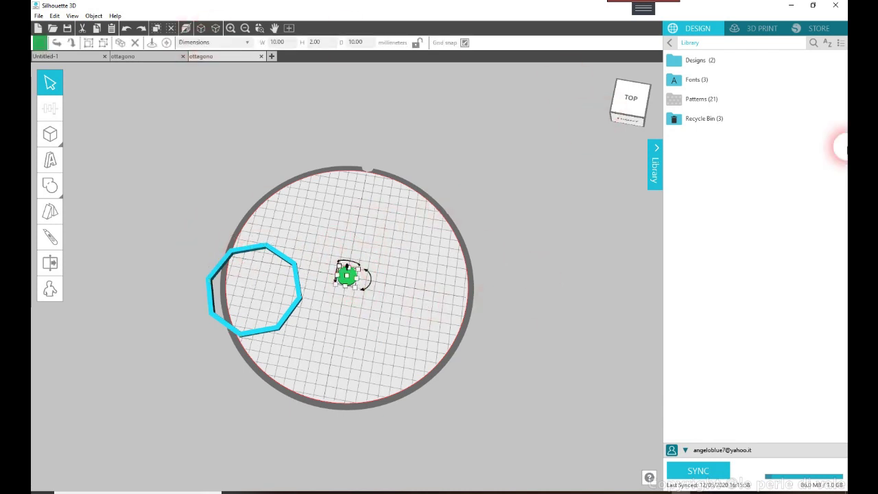
double_click(315, 42)
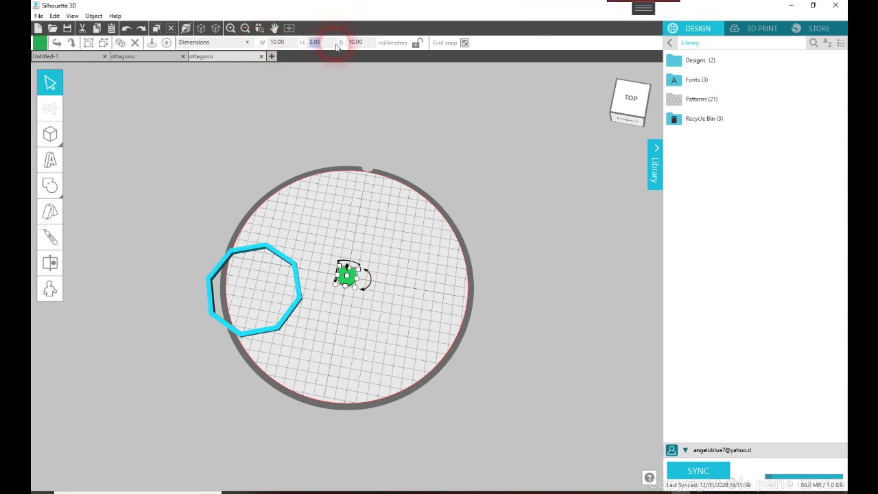
double_click(289, 46)
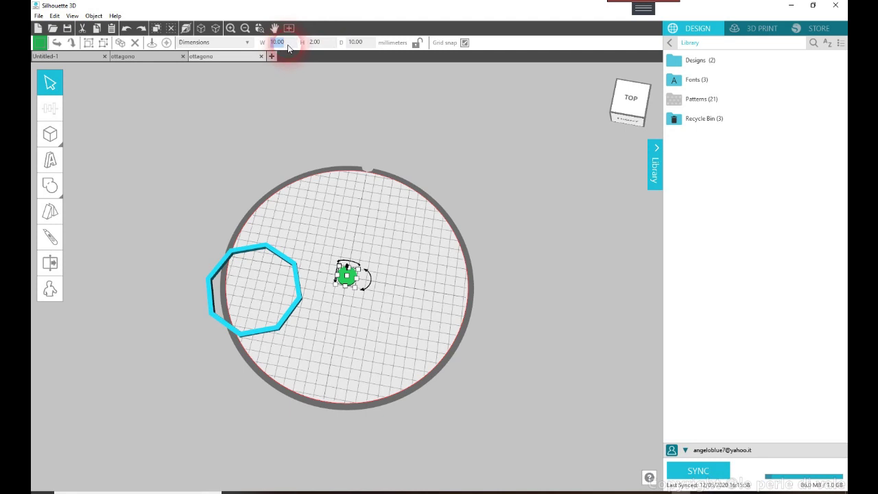
left_click(382, 41)
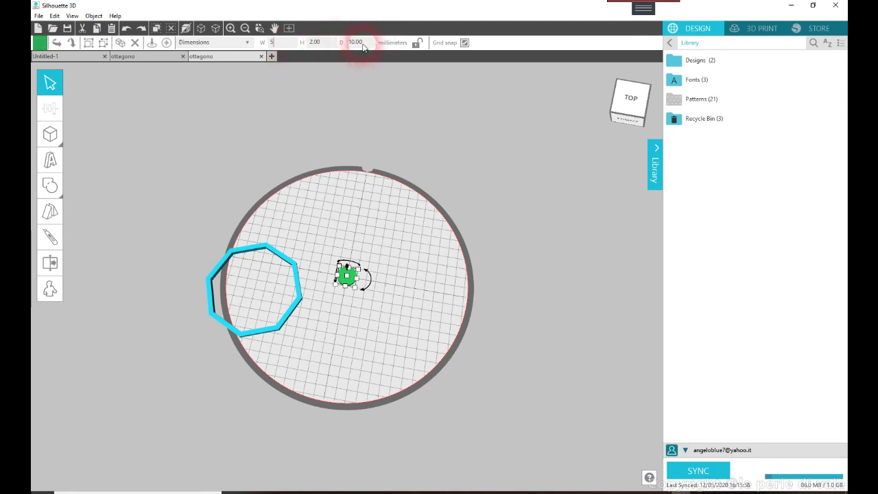
double_click(363, 46)
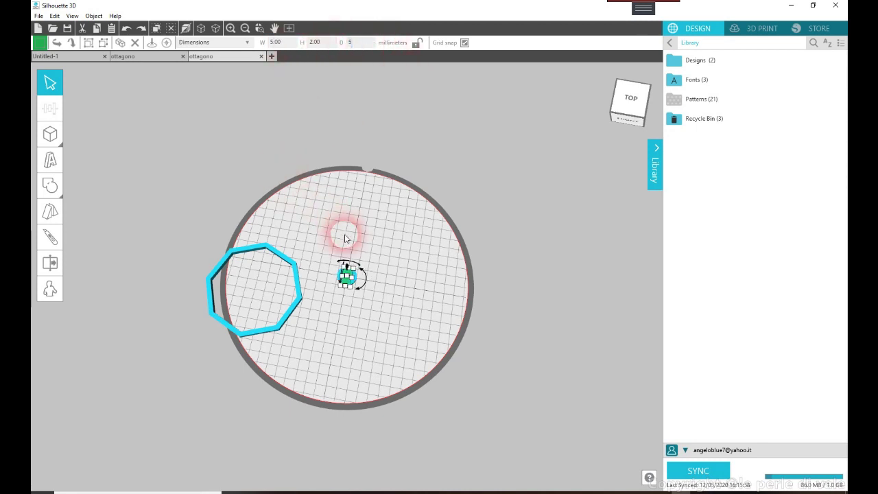
left_click(371, 290)
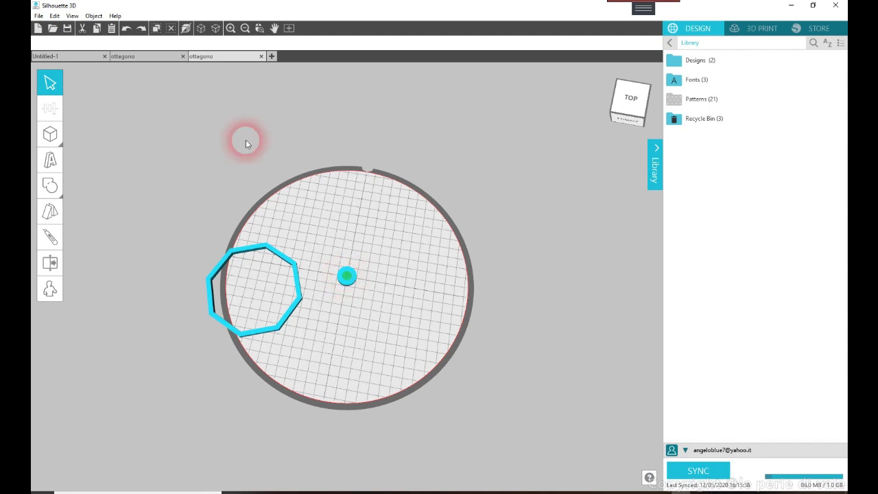
left_click(127, 29)
left_click(127, 29)
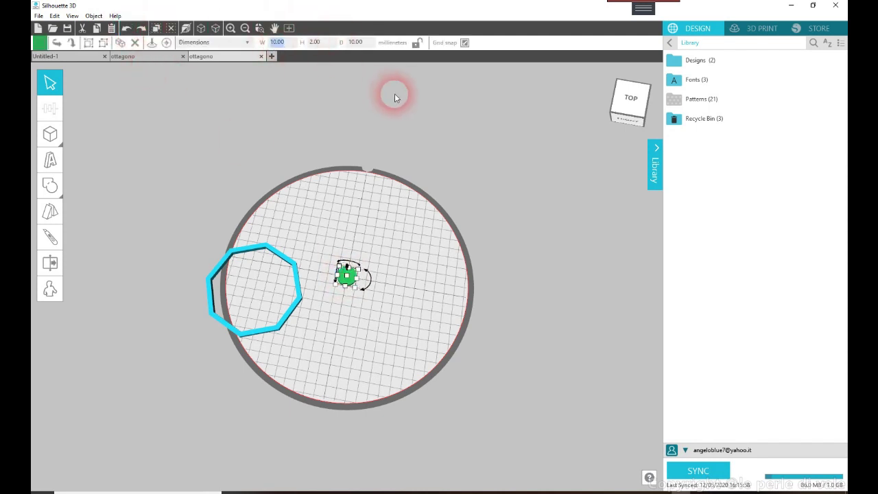
- Set the green disc's width and depth to 8 mm each
type("8")
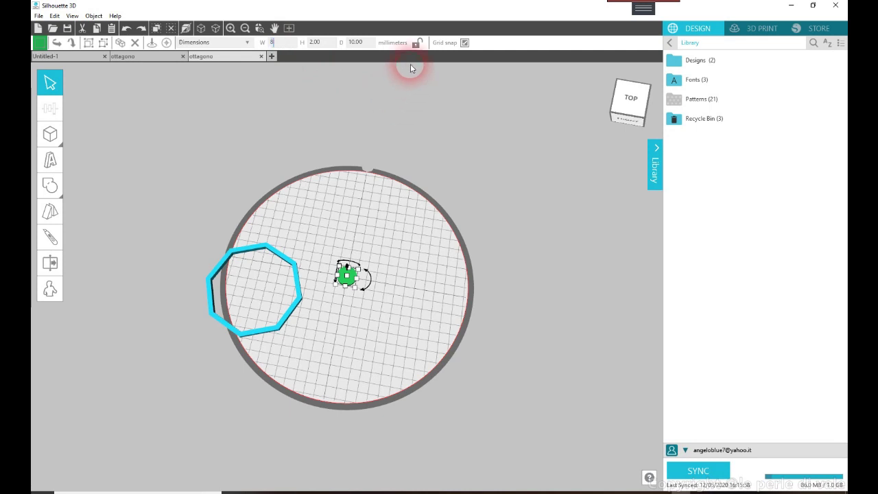
left_click(354, 43)
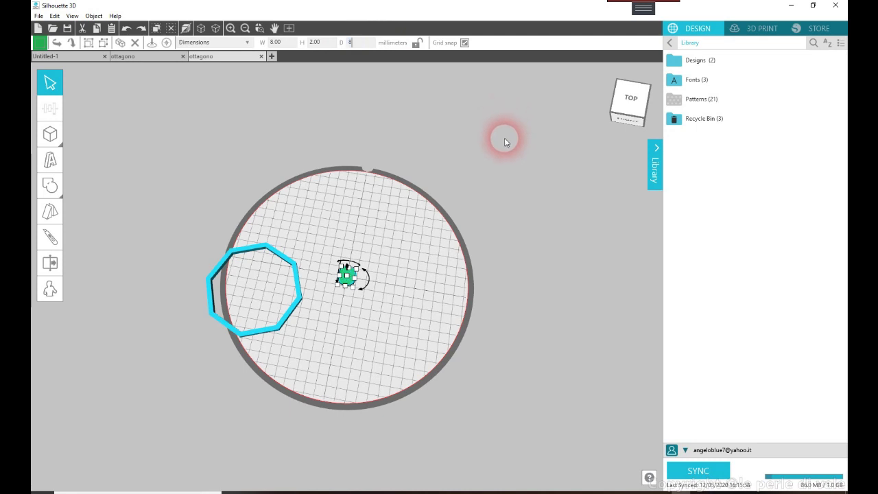
left_click(393, 258)
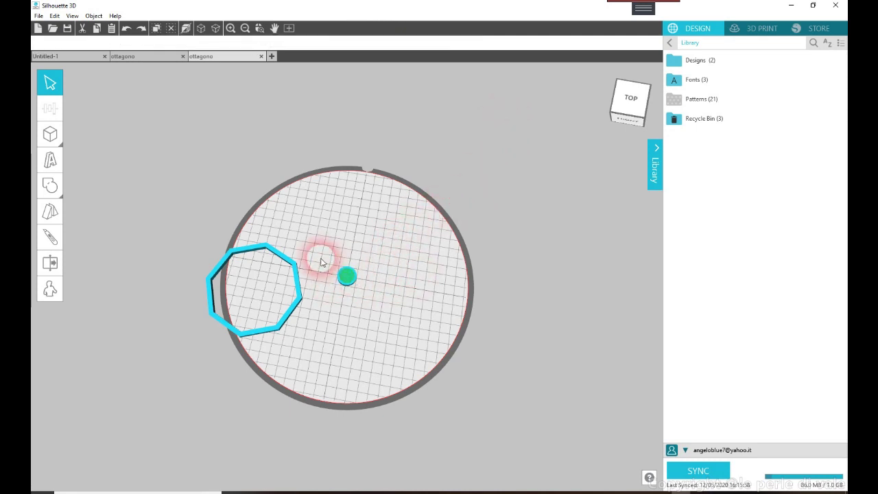
- Subtract the 8 mm green disc from the 10 mm disc to form a small circular ring
left_click(347, 276)
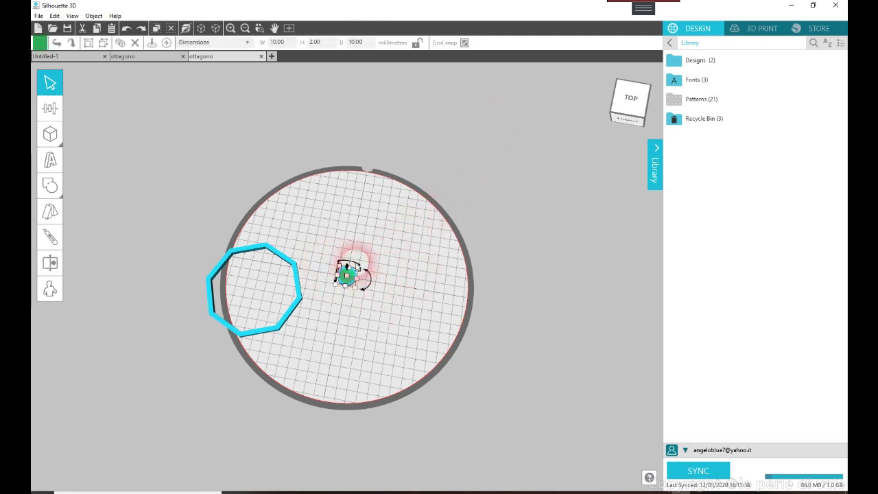
left_click(59, 194)
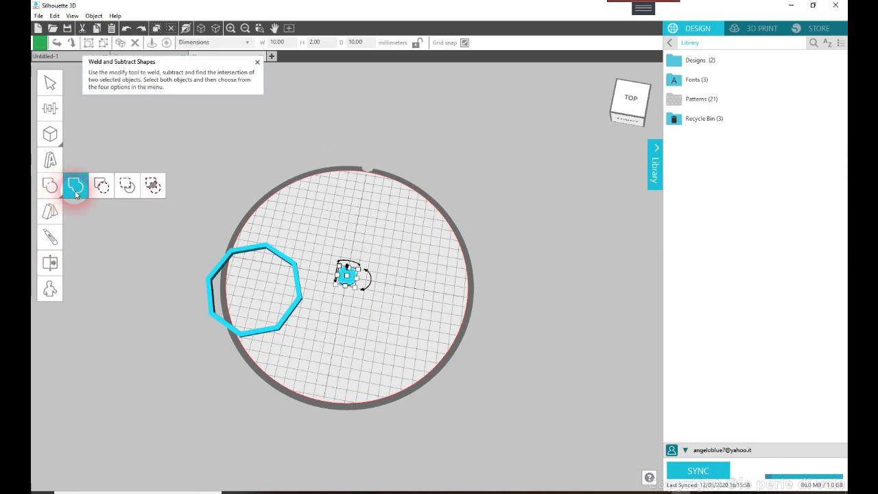
left_click(99, 188)
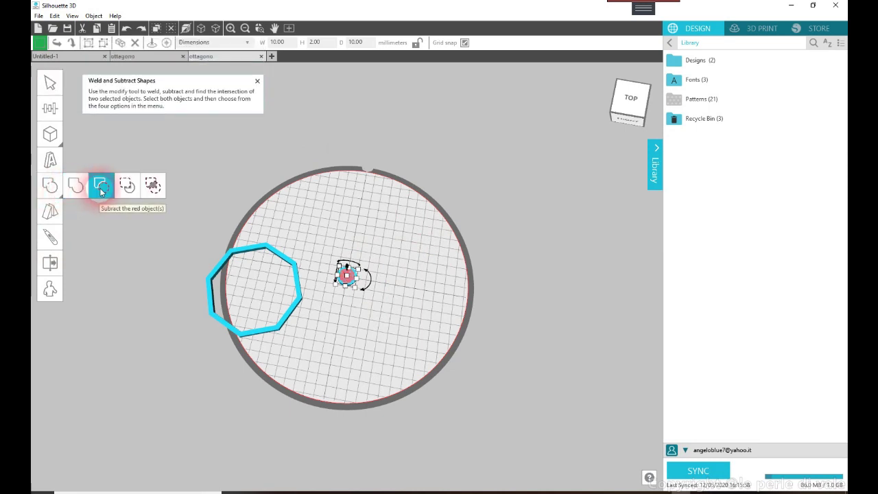
left_click(100, 188)
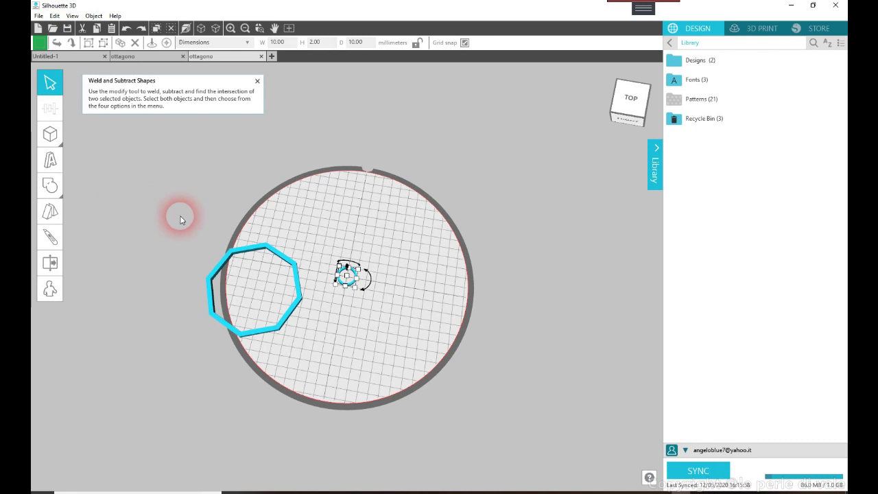
- Position the octagonal ring at the plate's centre, rotated so one vertex points at the small ring placed just above it
left_click(352, 291)
left_click_drag(351, 291, 361, 235)
left_click_drag(294, 320, 381, 312)
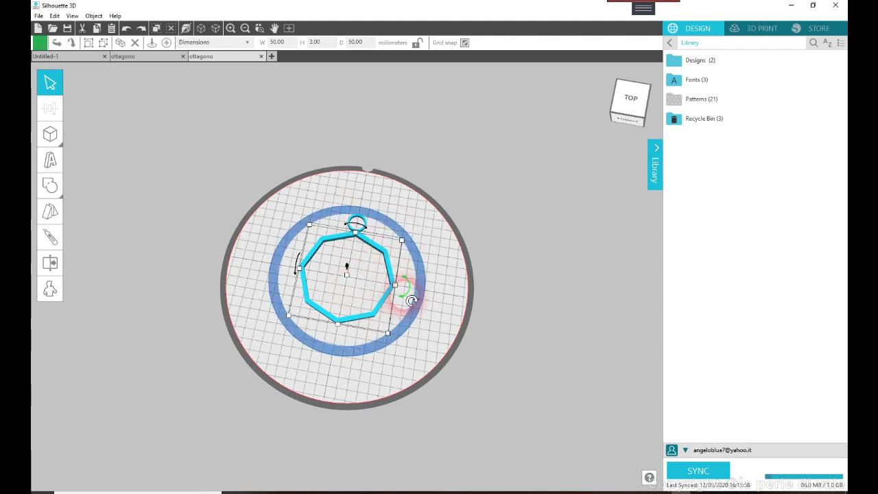
left_click_drag(411, 300, 416, 240)
left_click(417, 235)
- Try moving the small ring down over the octagonal ring's top vertex and undo the move
left_click(357, 221)
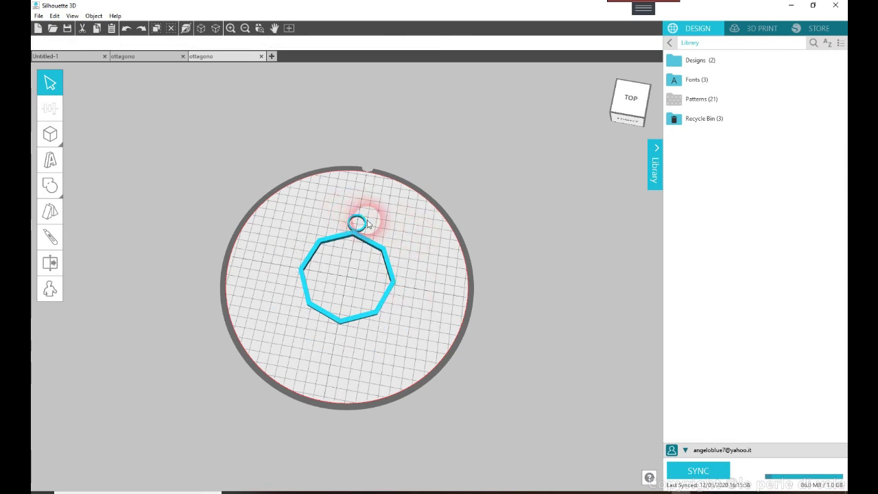
left_click_drag(368, 221, 368, 236)
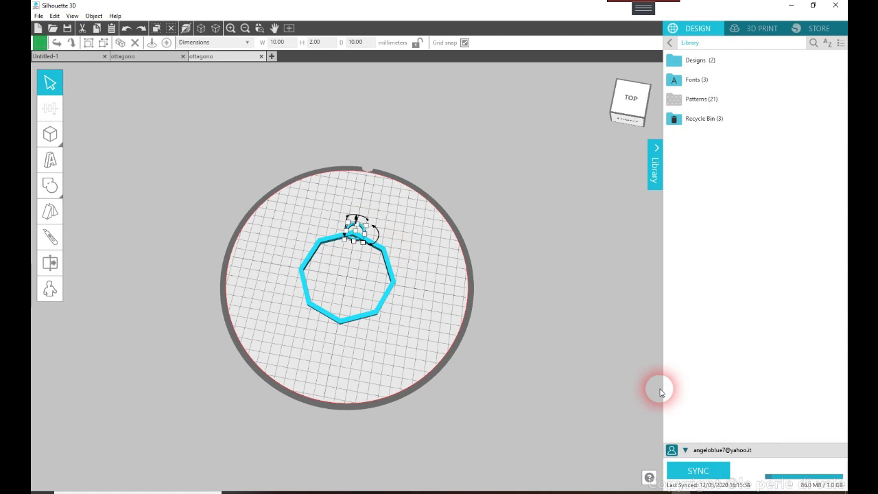
key("ctrl+z")
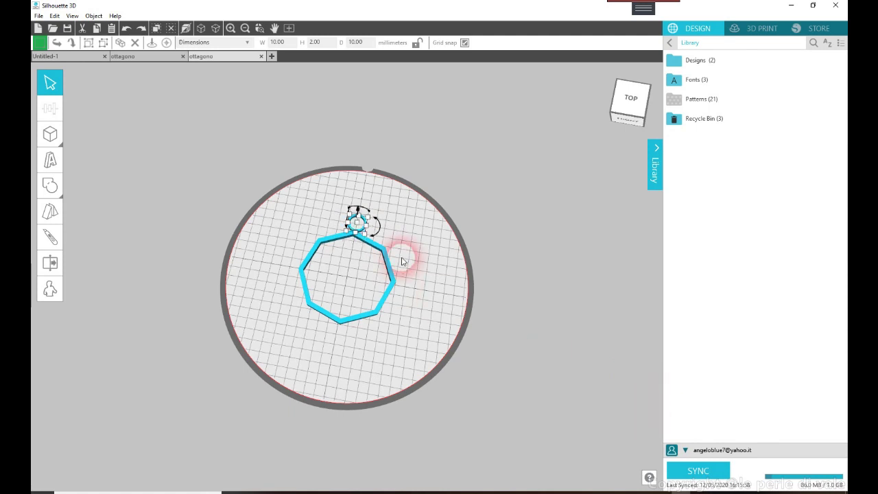
left_click(369, 240)
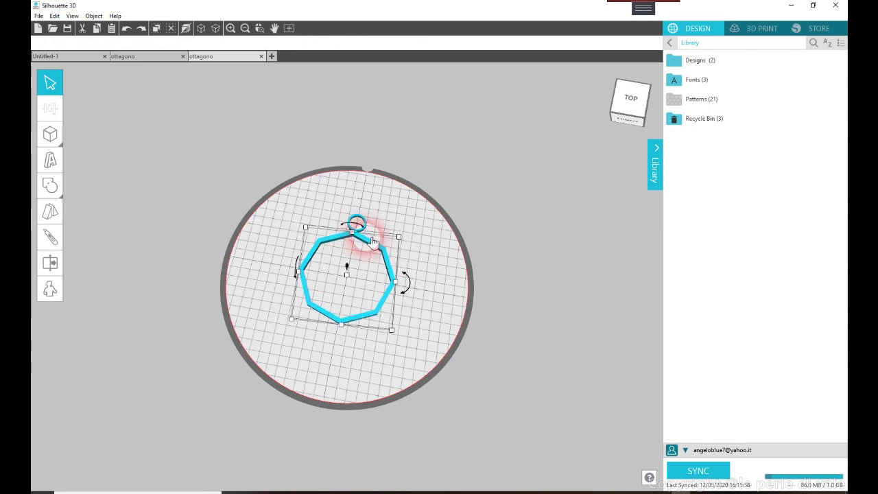
left_click(360, 239)
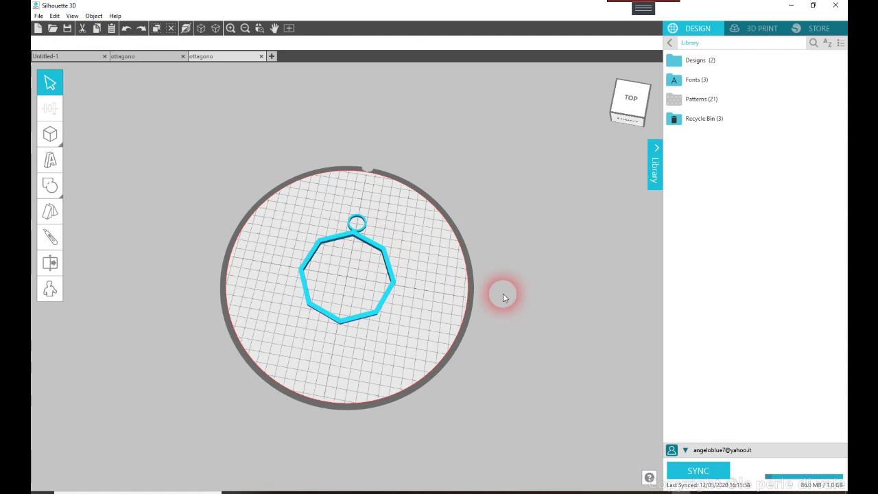
- Stretch the small ring towards the octagonal ring's top vertex and set its depth to 12 mm
mouse_move(650, 114)
left_mouse_down()
mouse_move(627, 108)
mouse_move(642, 124)
left_mouse_up()
left_click(353, 232)
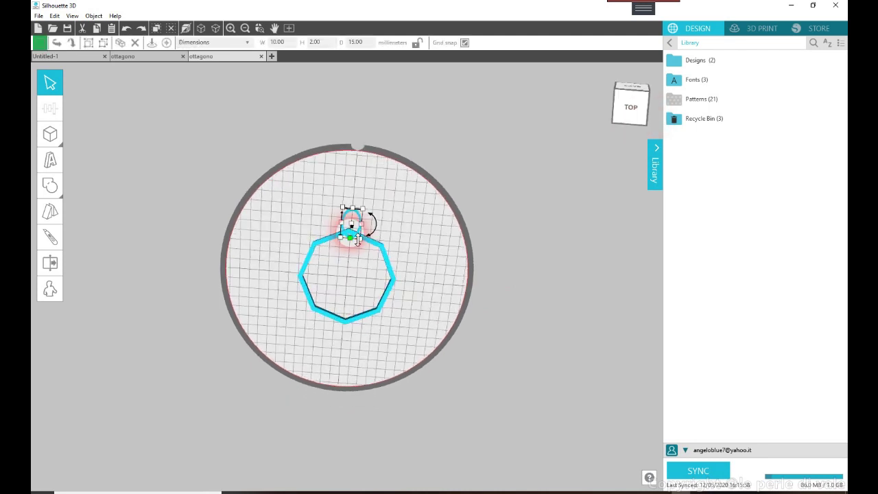
left_click(354, 43)
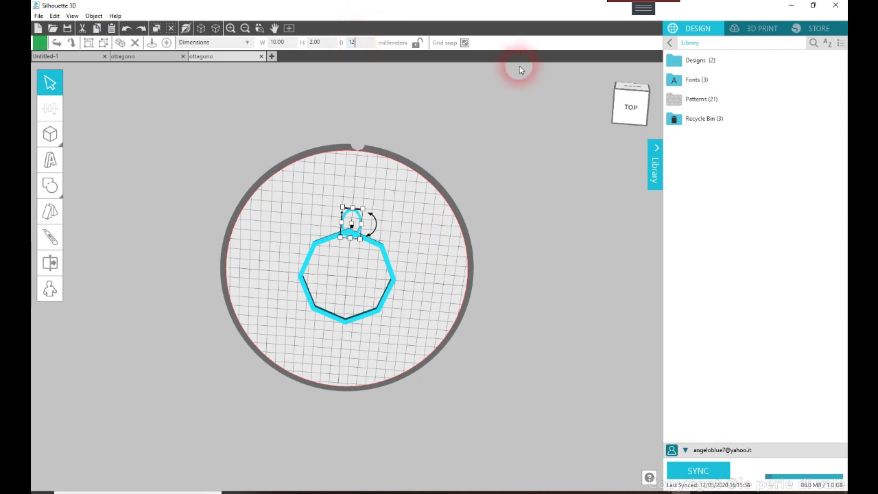
left_click(471, 155)
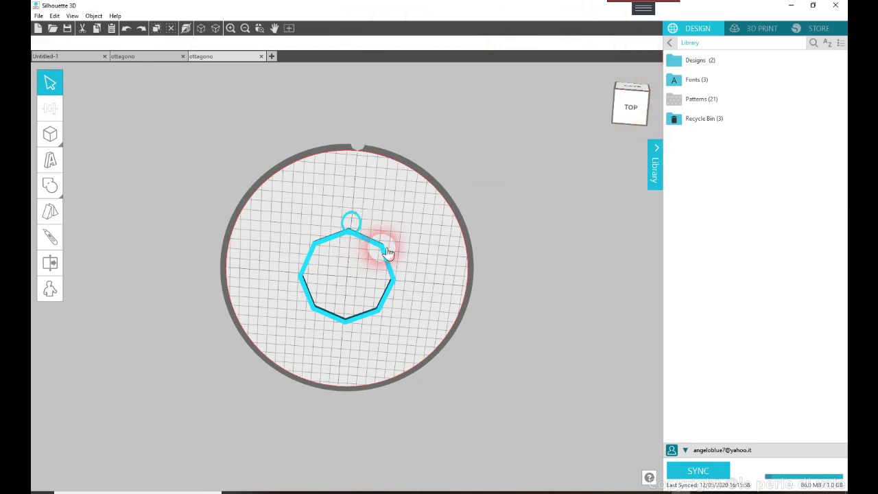
left_click_drag(628, 107, 641, 109)
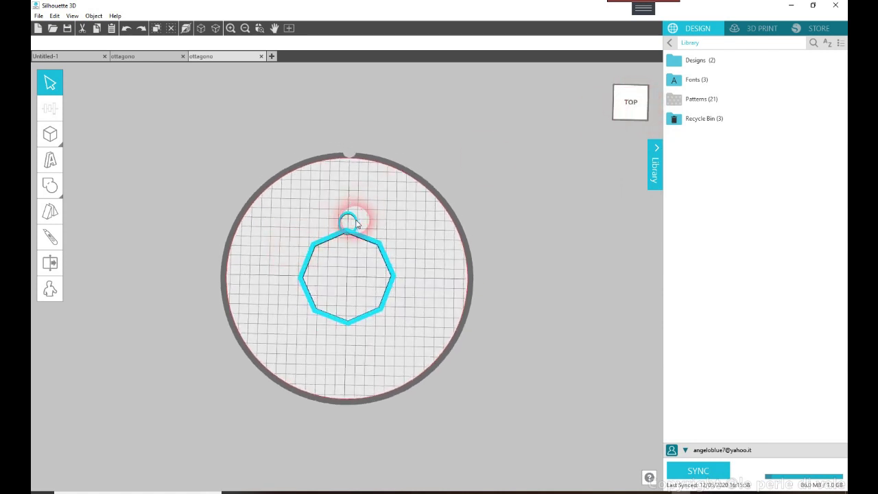
left_click_drag(631, 117, 631, 102)
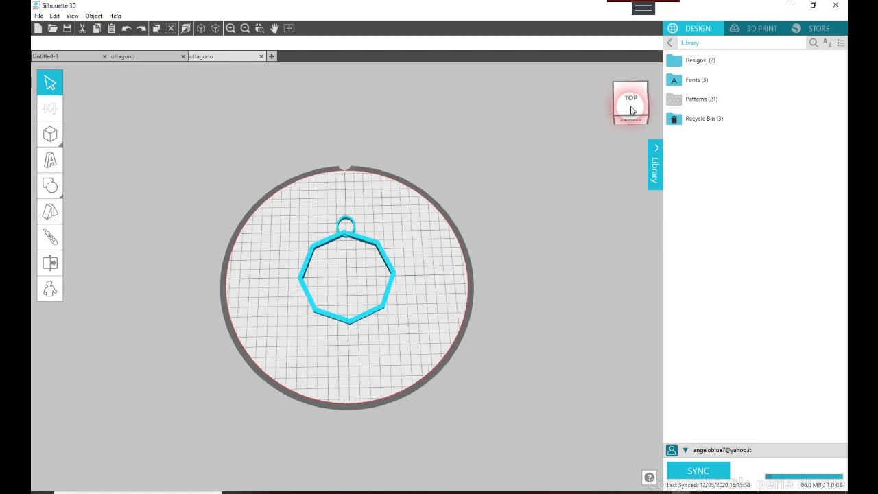
left_click(345, 226)
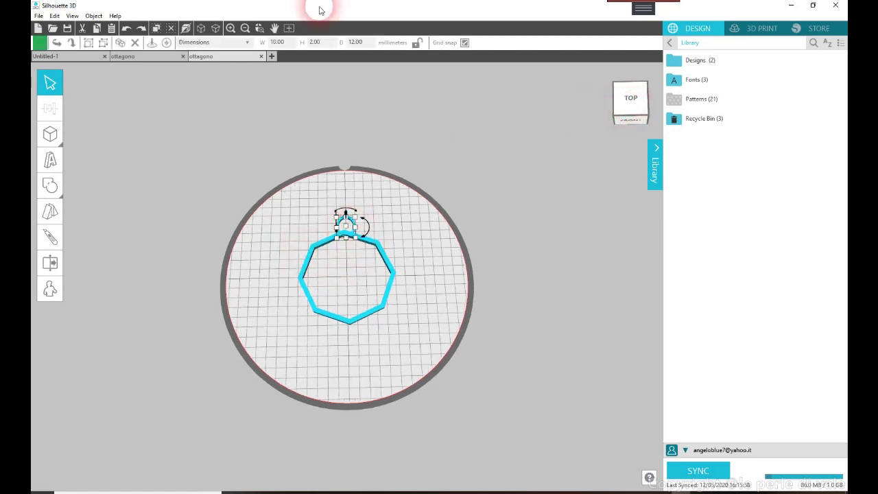
left_click(354, 42)
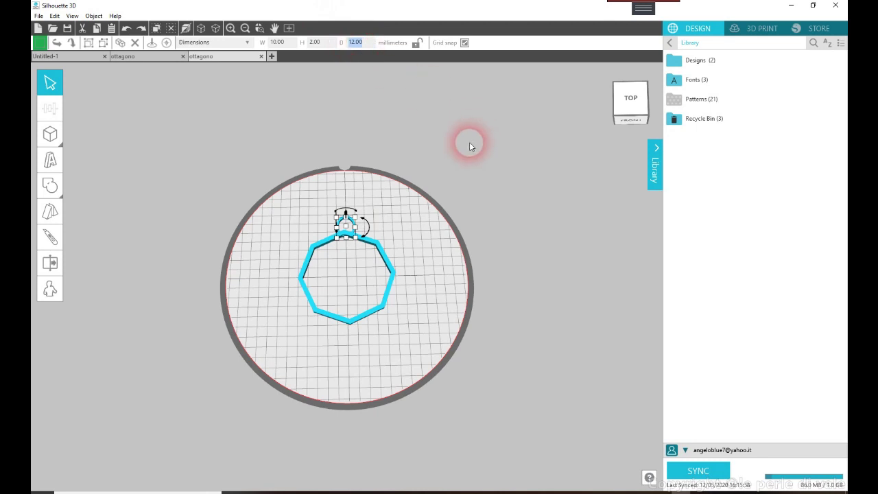
left_click(364, 128)
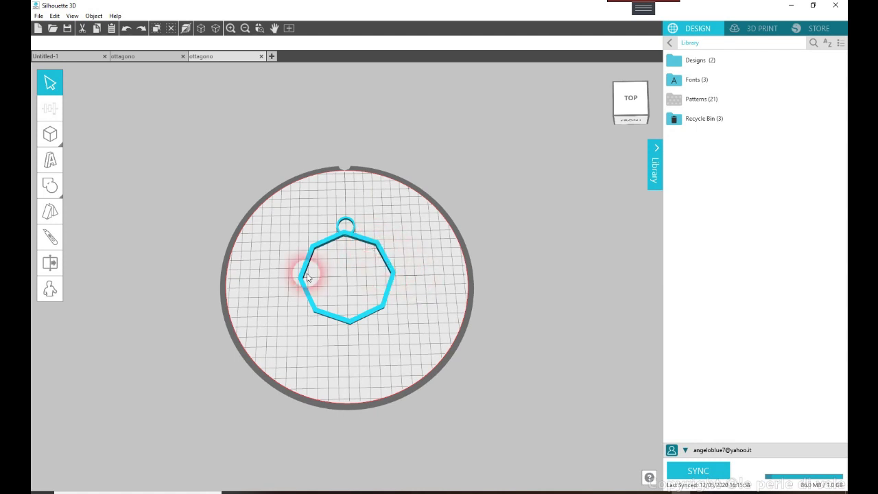
- Group the small ring and the octagonal ring into one object
left_click_drag(291, 202, 420, 370)
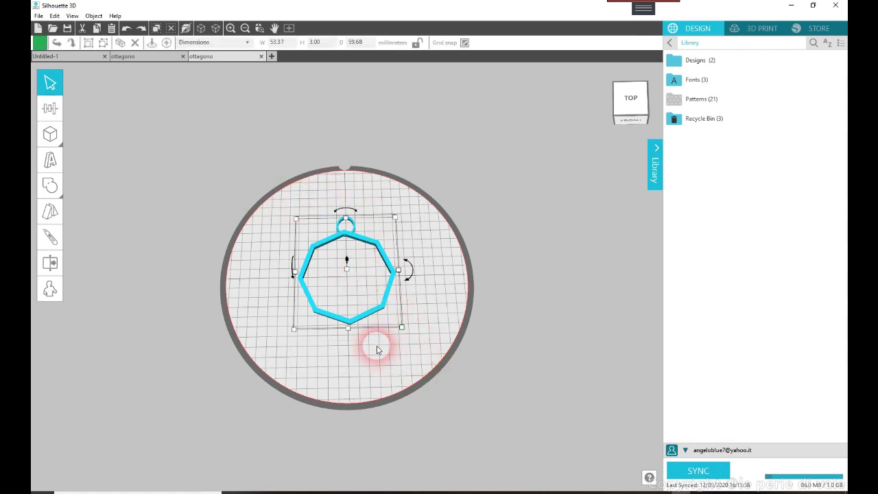
right_click(362, 313)
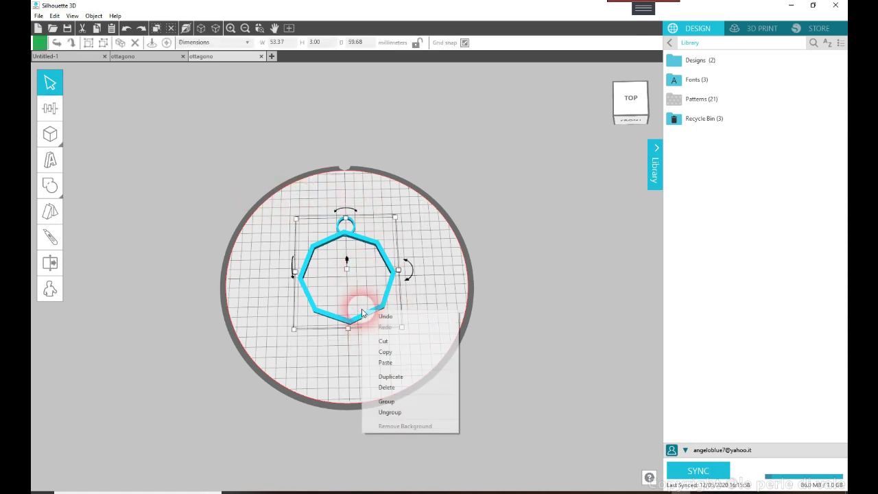
left_click(395, 403)
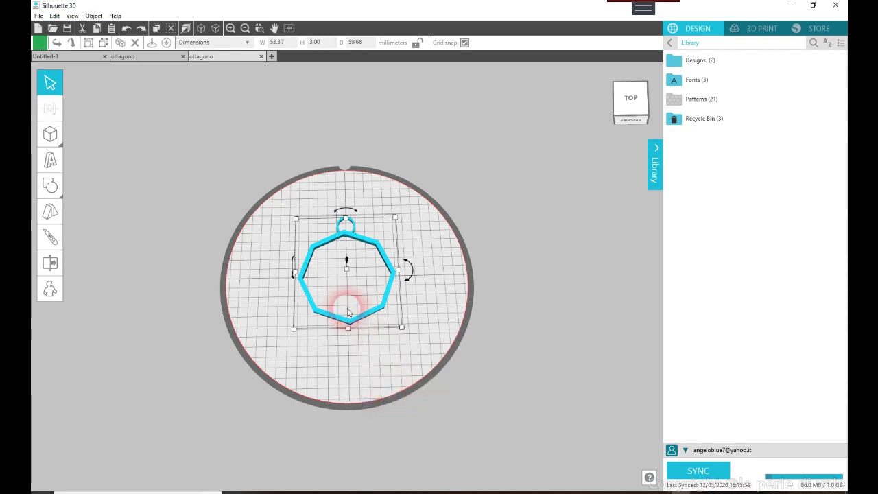
left_click(349, 343)
left_click(361, 316)
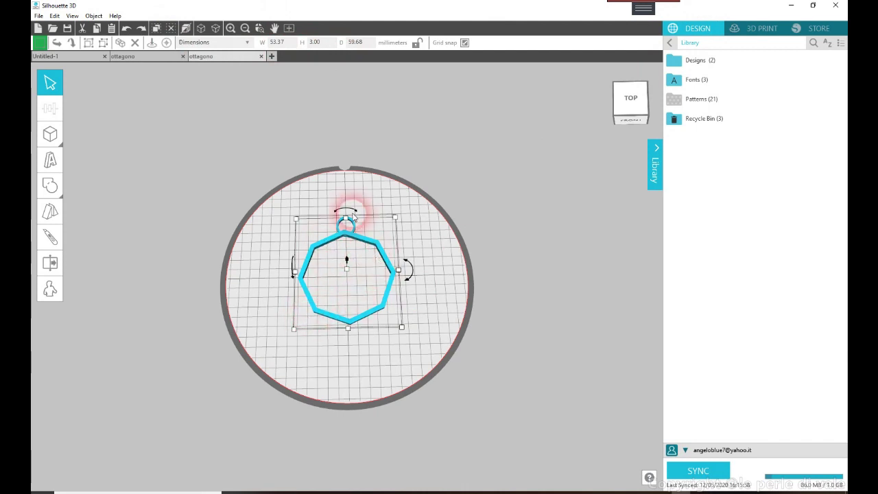
- Set the grouped pendant's width and depth to 48 mm each
left_click(283, 45)
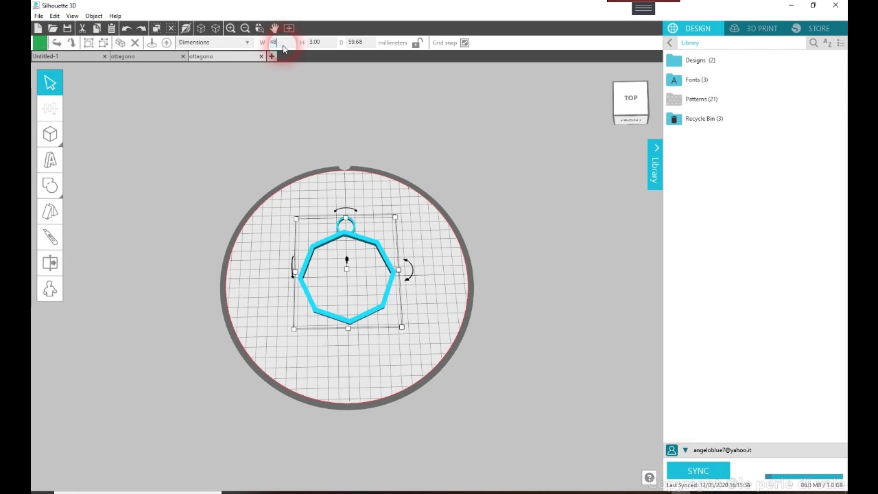
type("48")
left_click(373, 43)
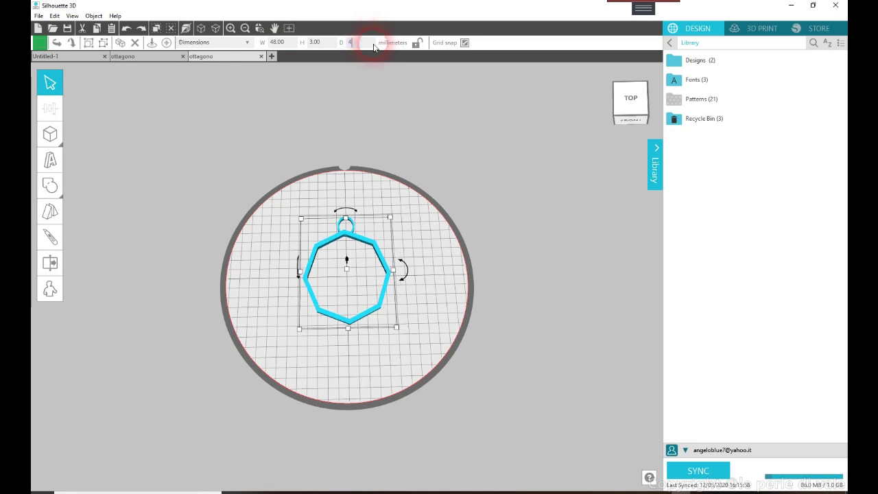
type("48")
left_click(426, 291)
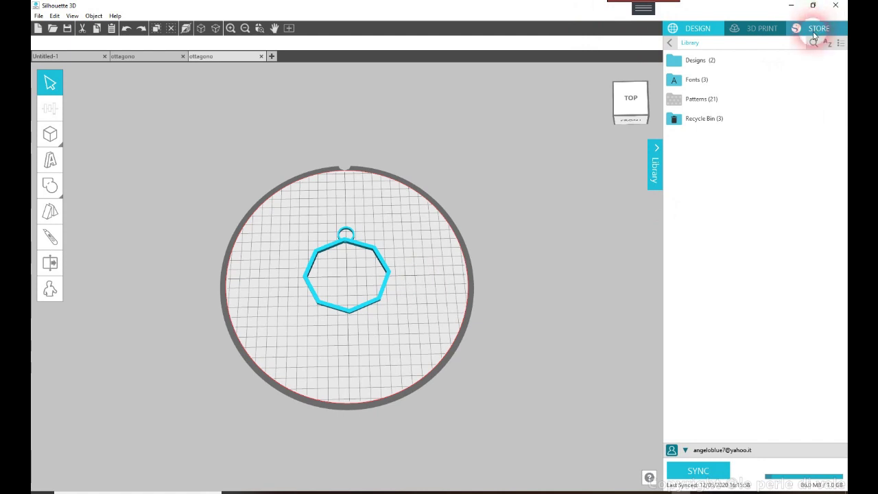
- Slice the model for 3D printing and open the advanced print settings
left_click(765, 31)
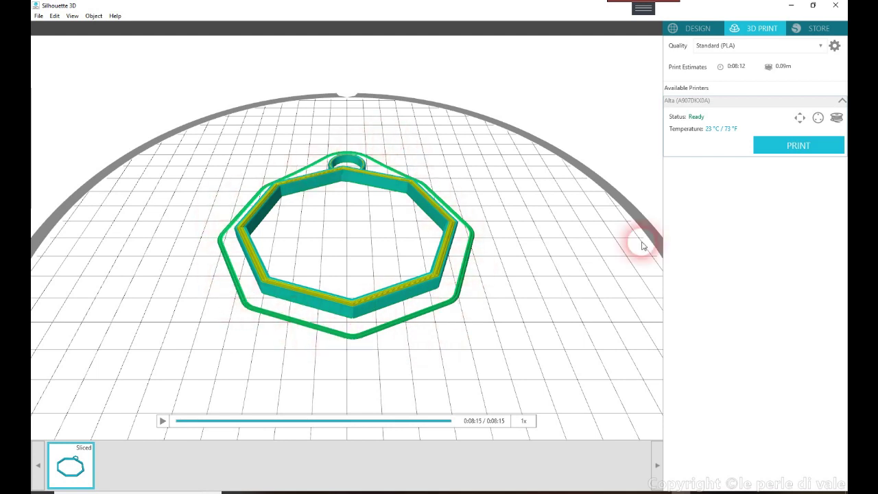
left_click(834, 46)
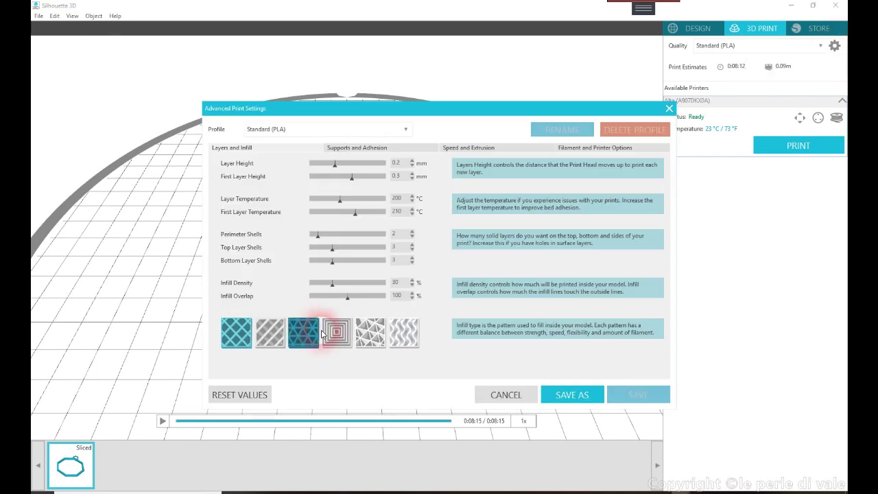
- Examine the support settings and the Skirt, Brim and Raft adhesion options of the Standard (PLA) profile
left_click(370, 150)
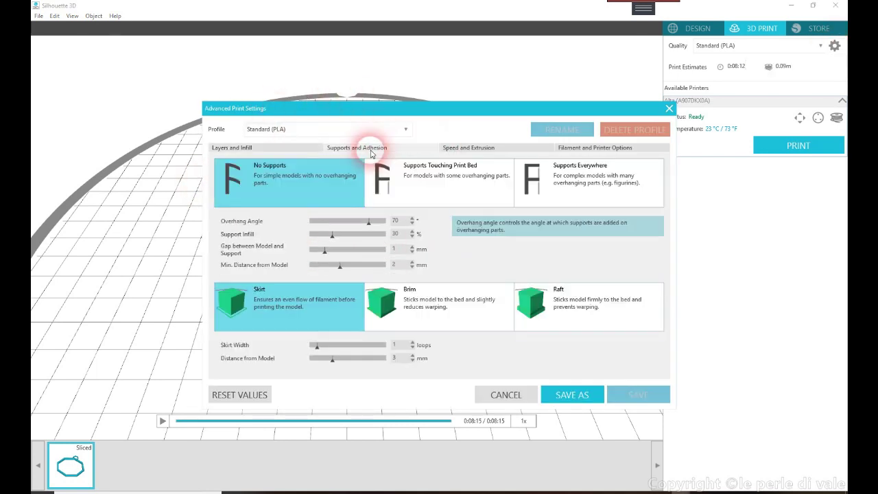
left_click(234, 313)
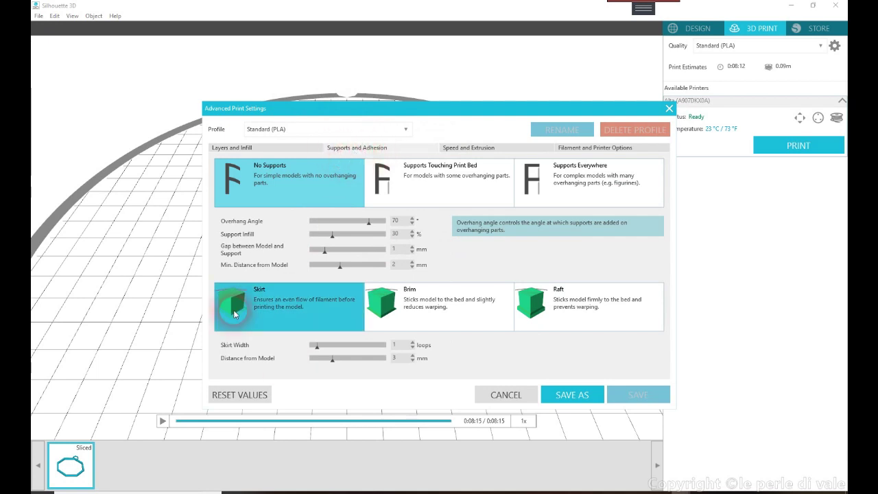
left_click(428, 317)
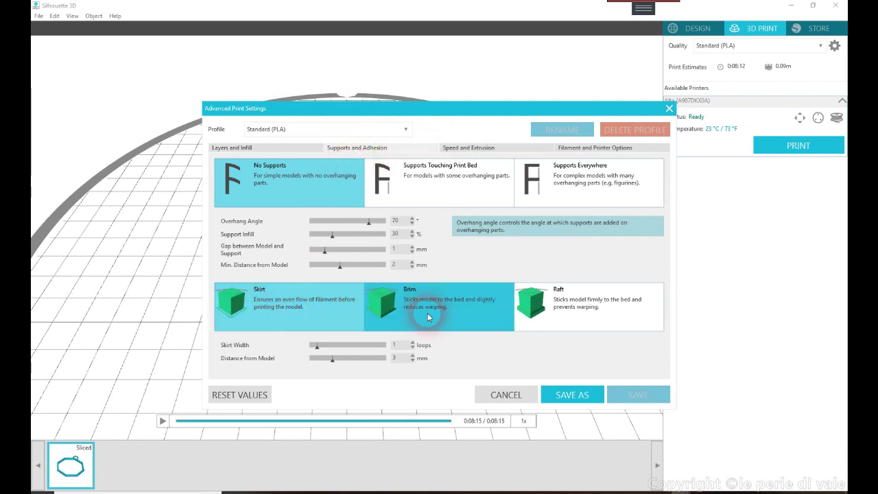
left_click(532, 315)
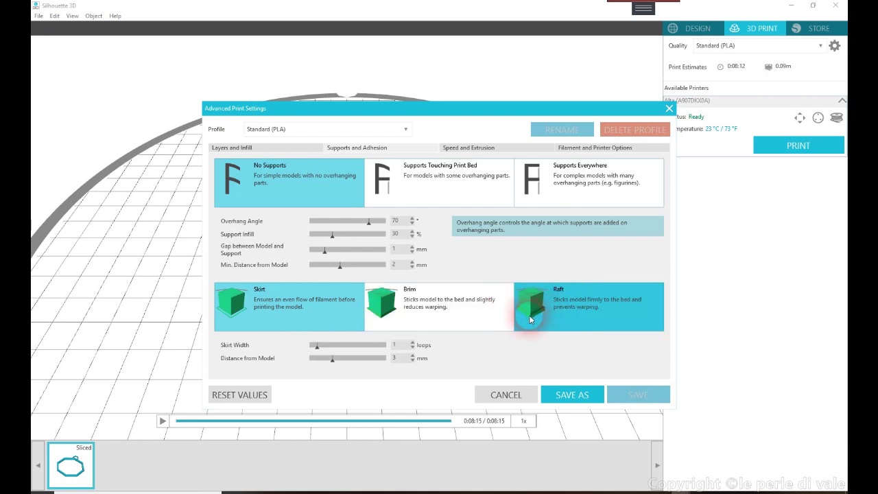
left_click(377, 315)
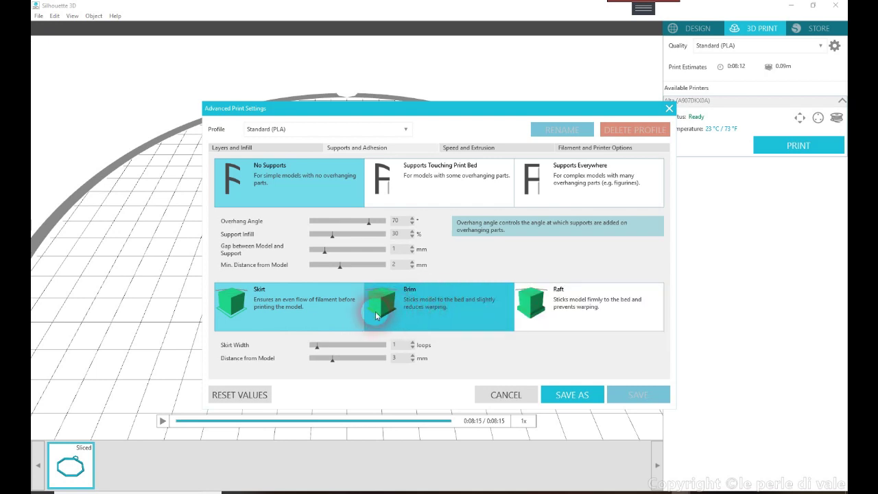
left_click(230, 308)
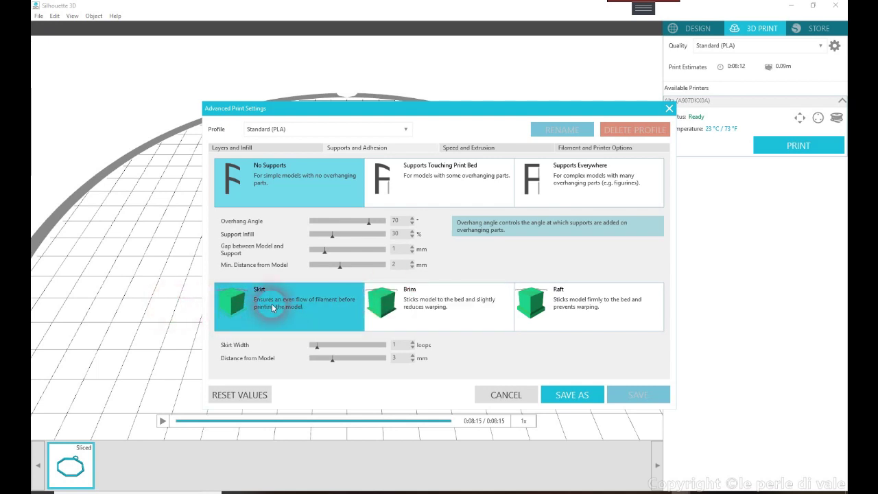
left_click(281, 149)
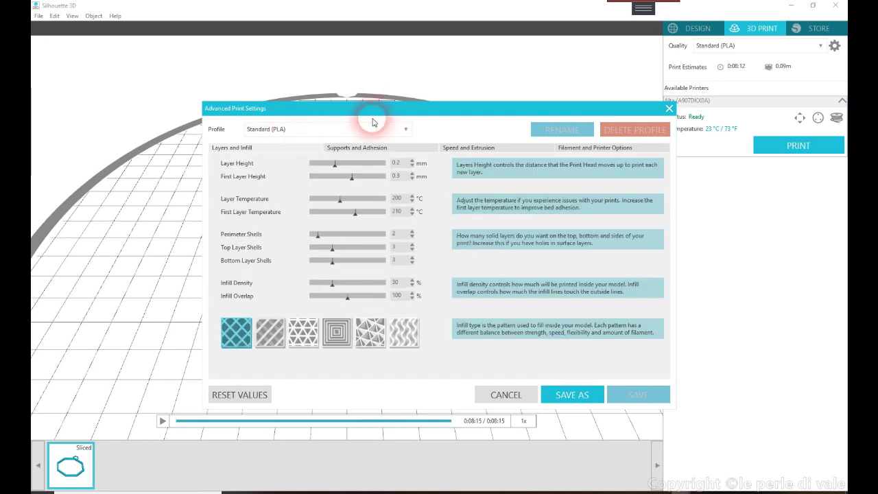
- Choose the user-defined profile "qualita alta mio", change its infill to the concentric squares pattern and save the profile
left_click(405, 130)
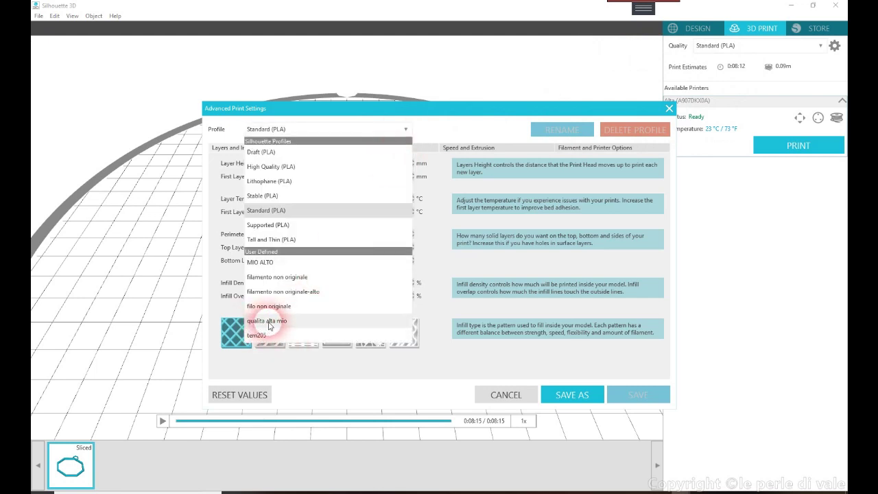
left_click(261, 322)
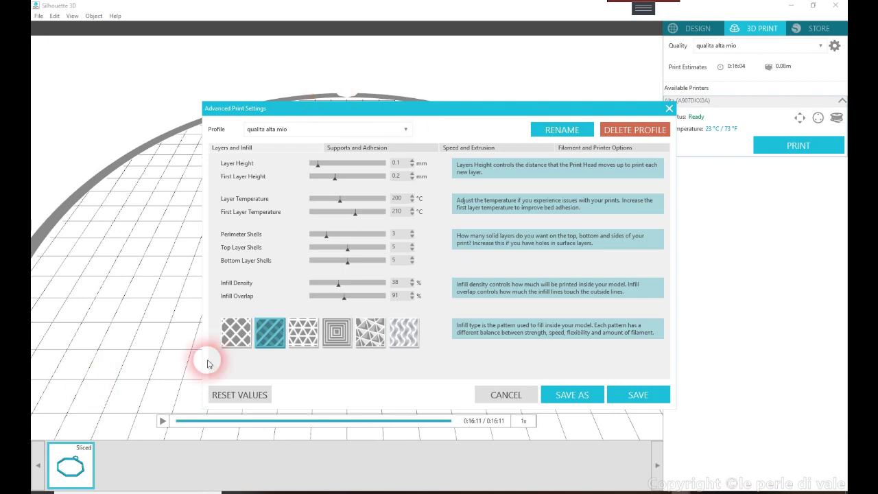
left_click(338, 335)
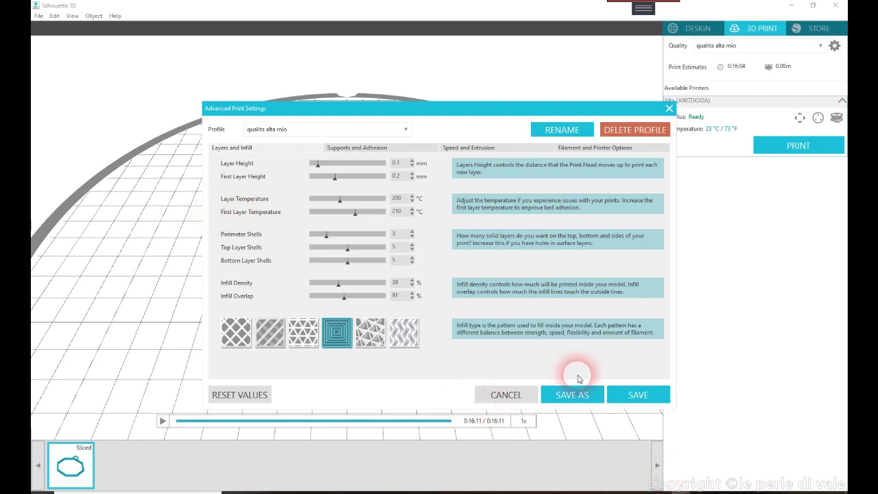
left_click(406, 131)
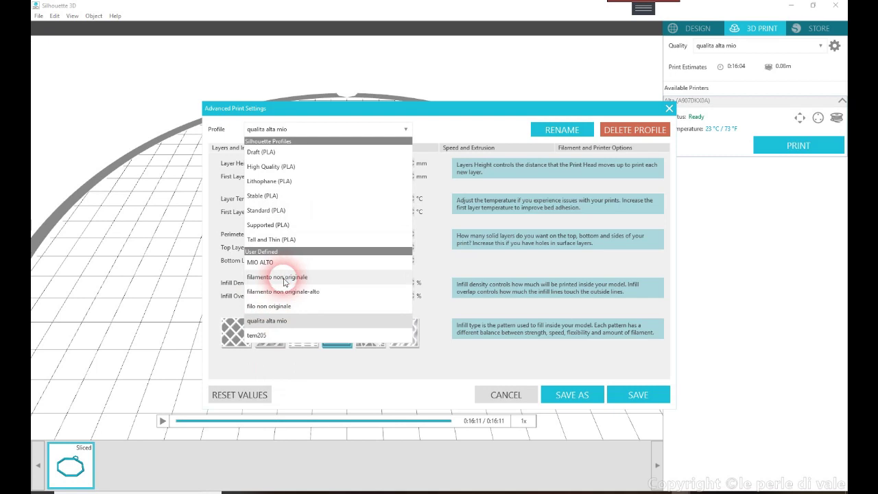
left_click(405, 132)
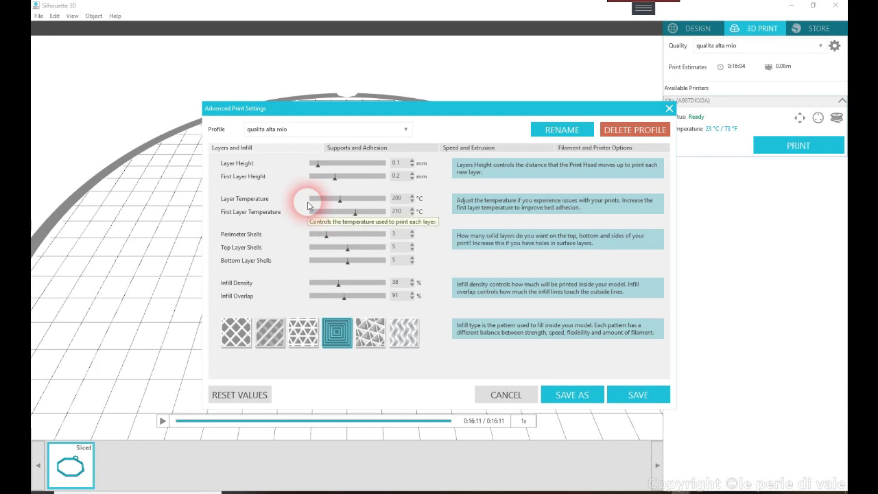
left_click(623, 396)
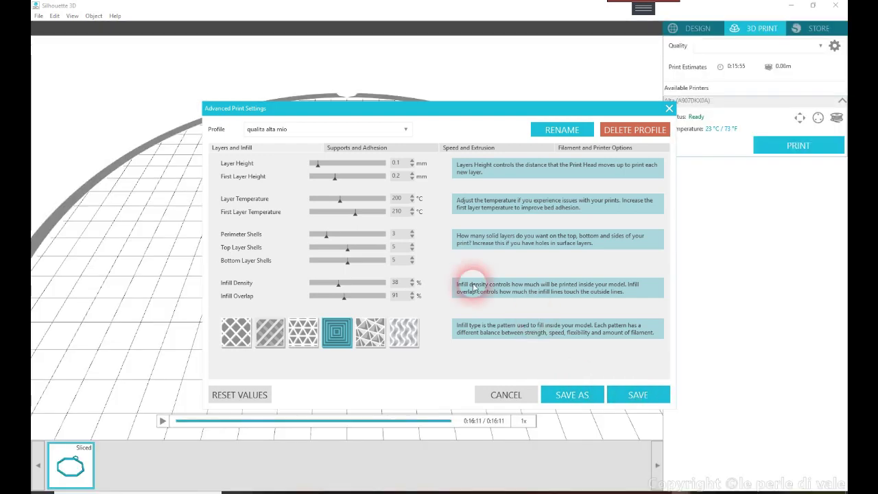
left_click(670, 110)
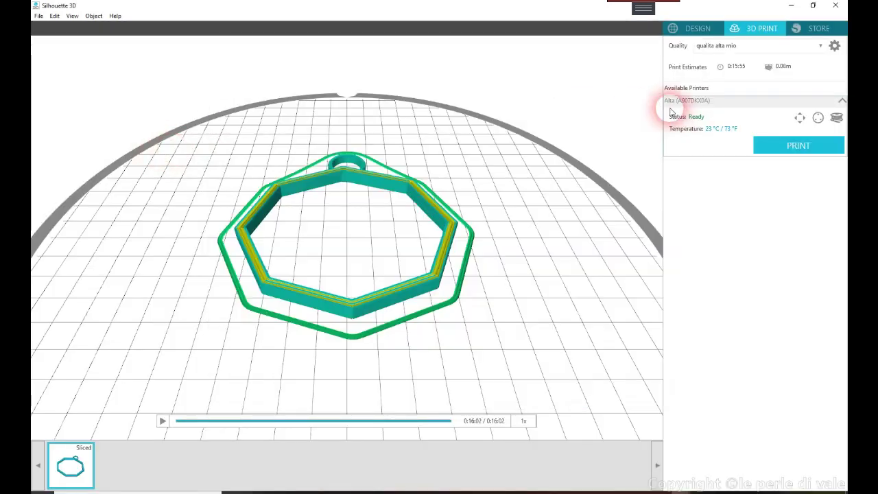